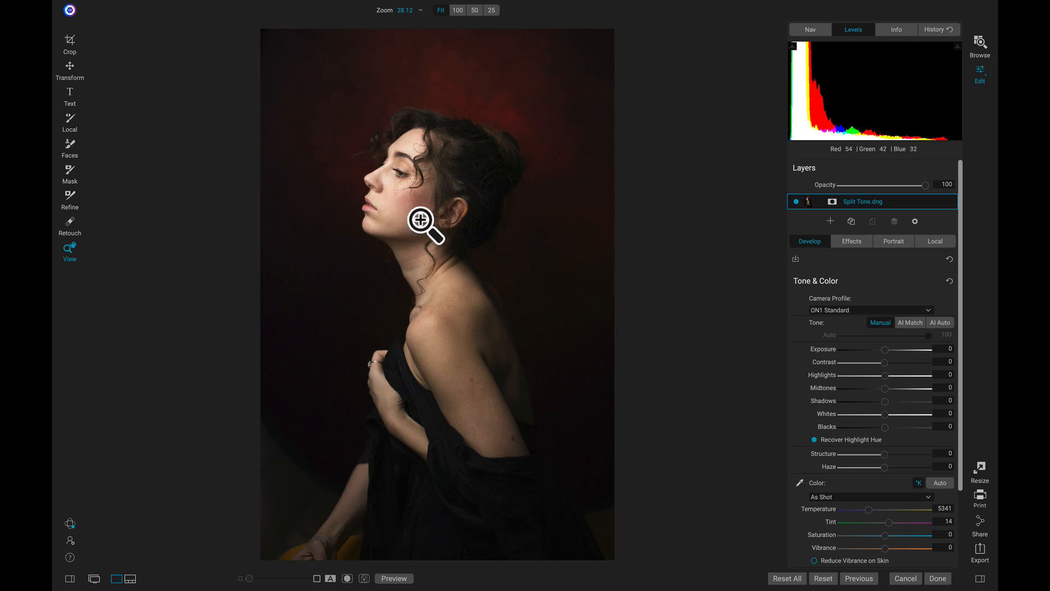
Step: Set the photo's camera profile to ON1 Portrait
click(409, 181)
drag(413, 217, 409, 267)
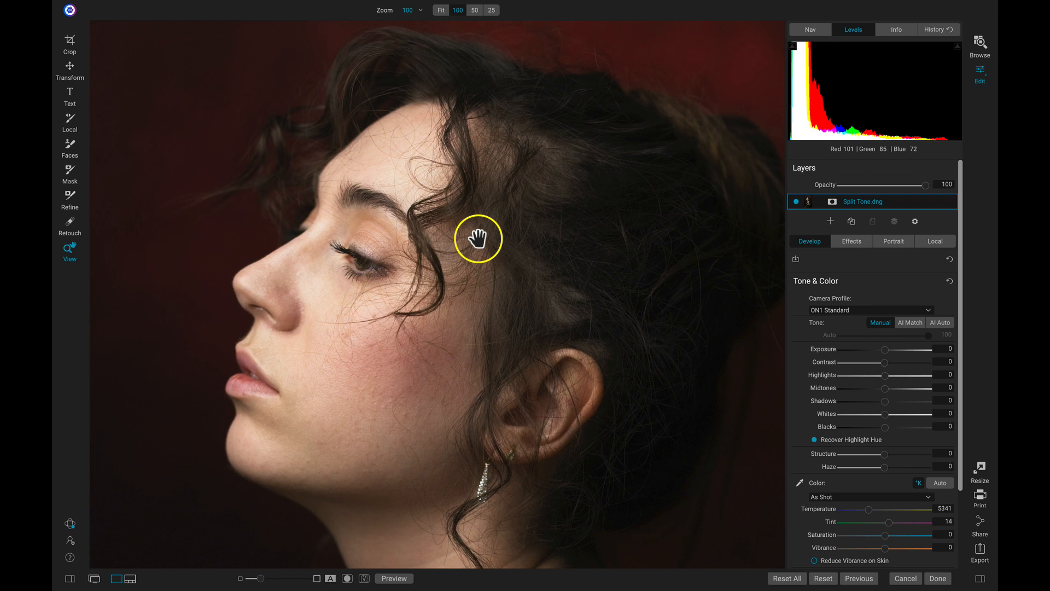
drag(518, 284, 481, 260)
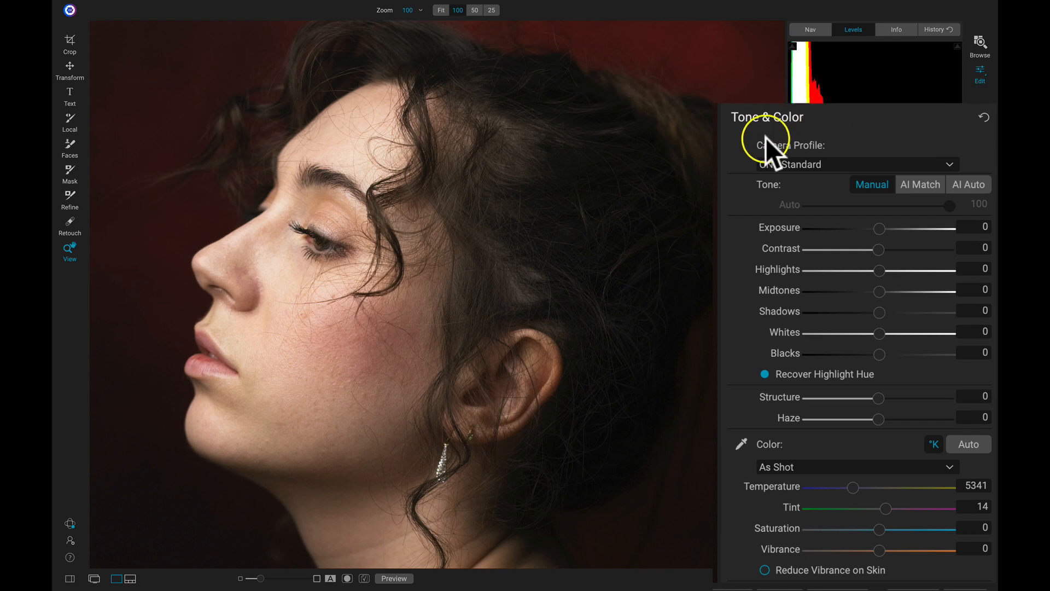
click(843, 164)
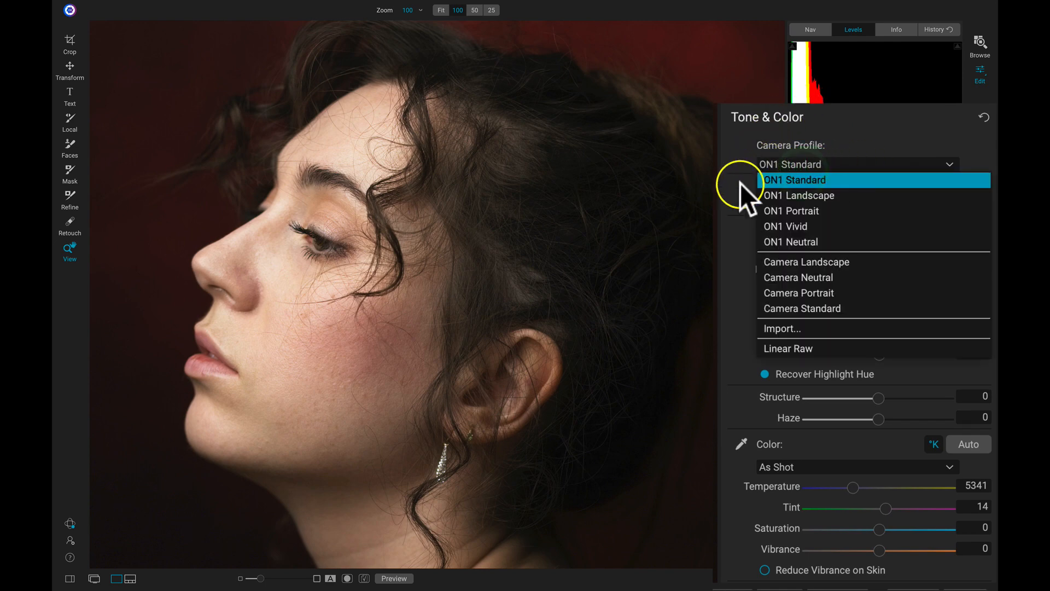
click(780, 210)
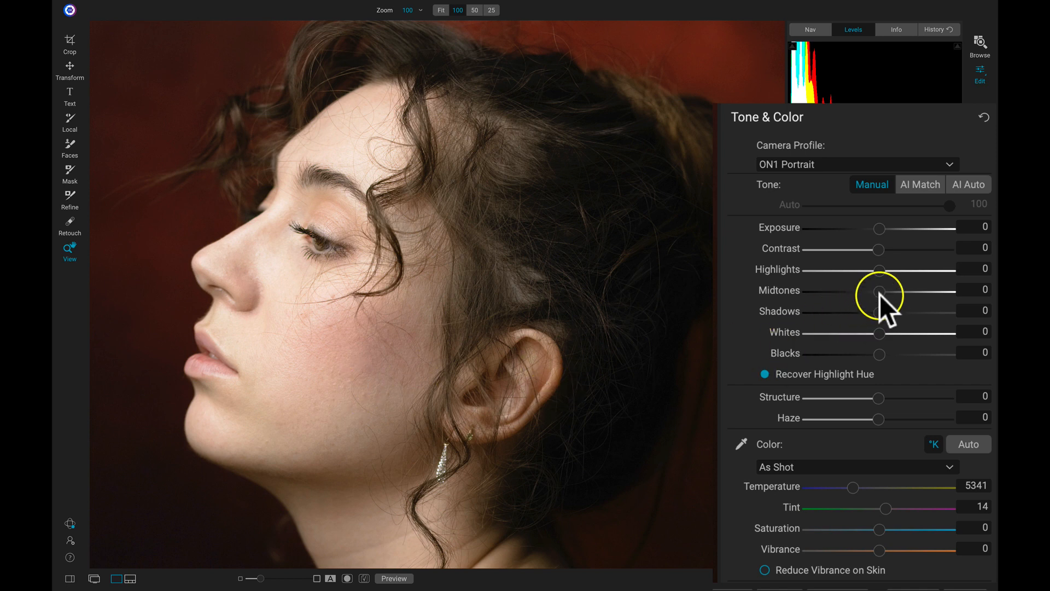
Step: Set Midtones to -82, Contrast to 10 and Whites to 6, and compare the portrait with its original
drag(880, 293, 820, 294)
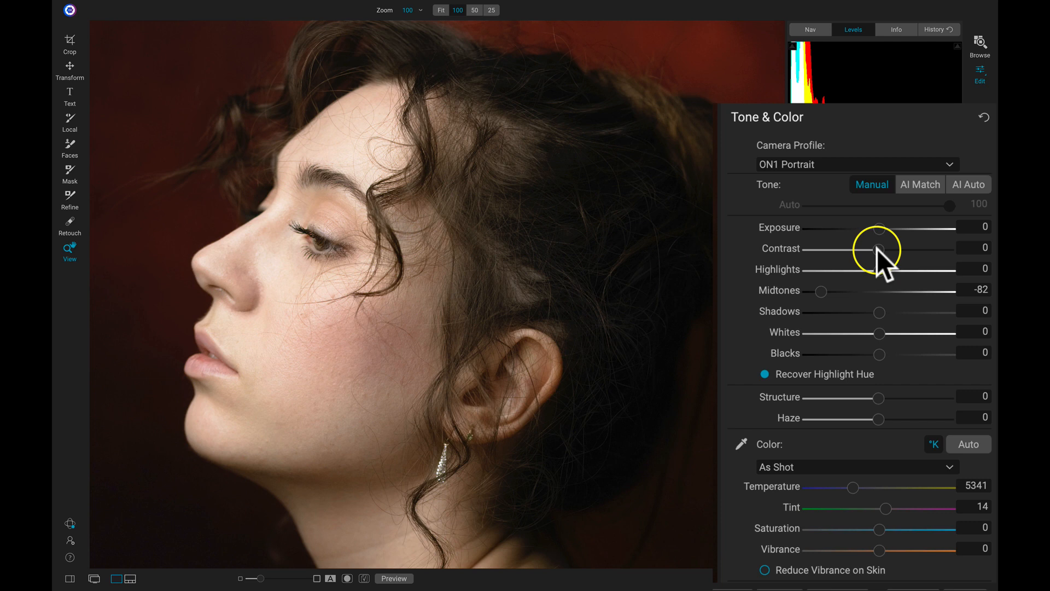
drag(877, 249, 884, 248)
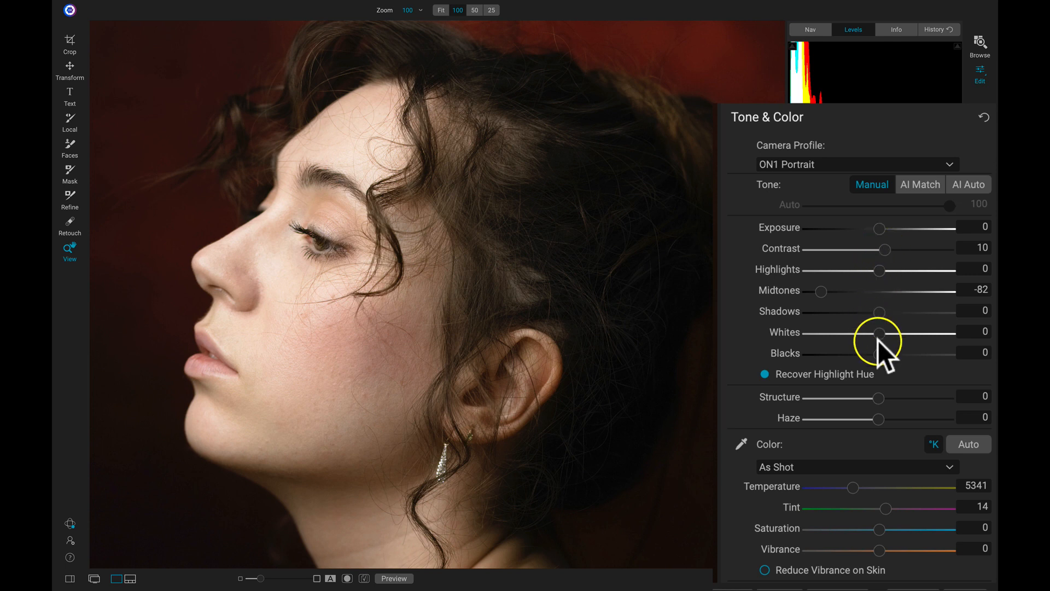
drag(878, 333, 880, 334)
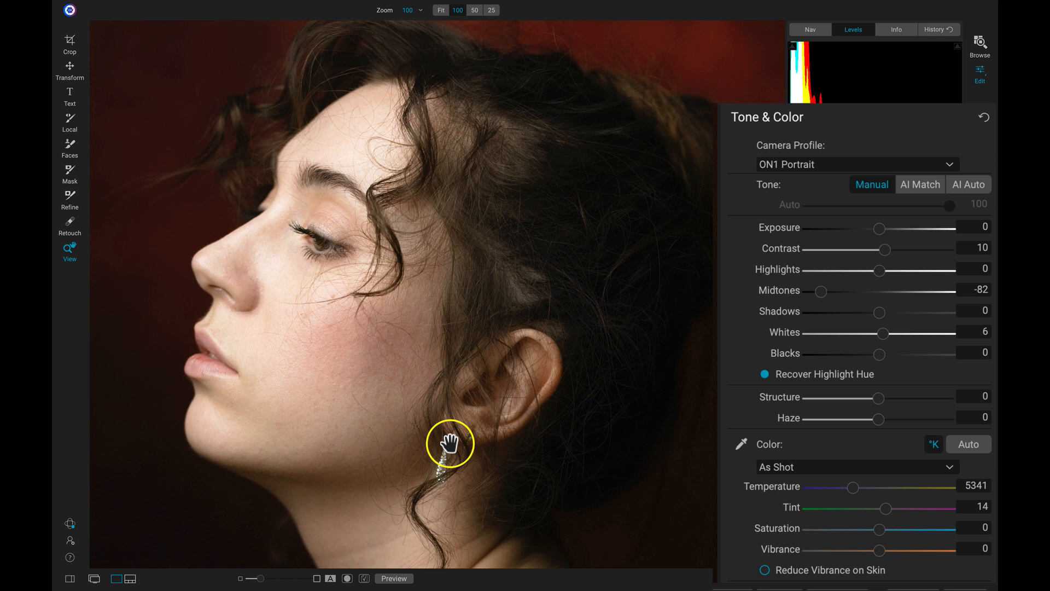
click(469, 289)
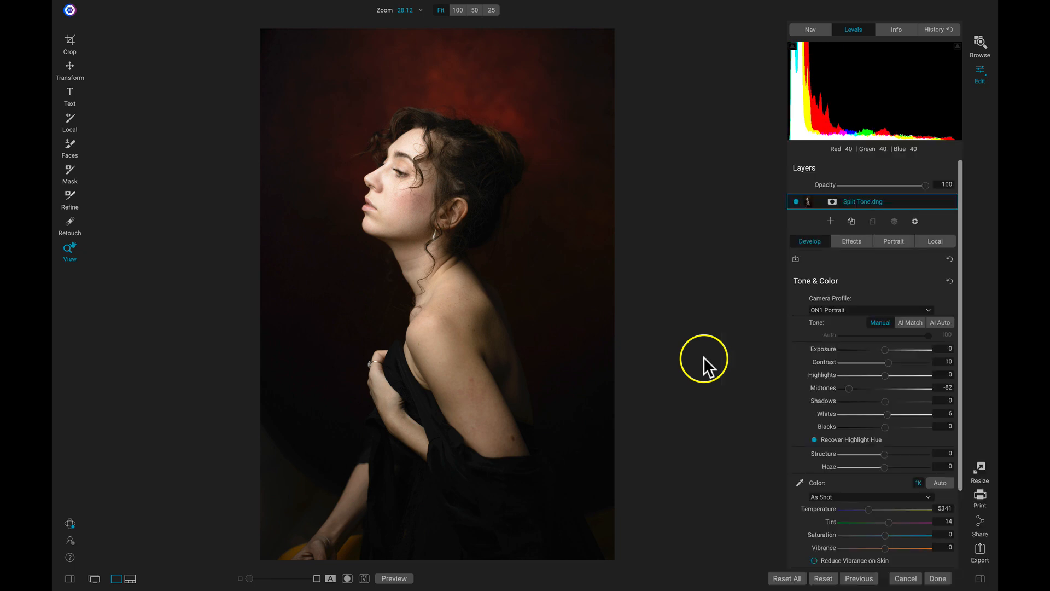
key(backslash)
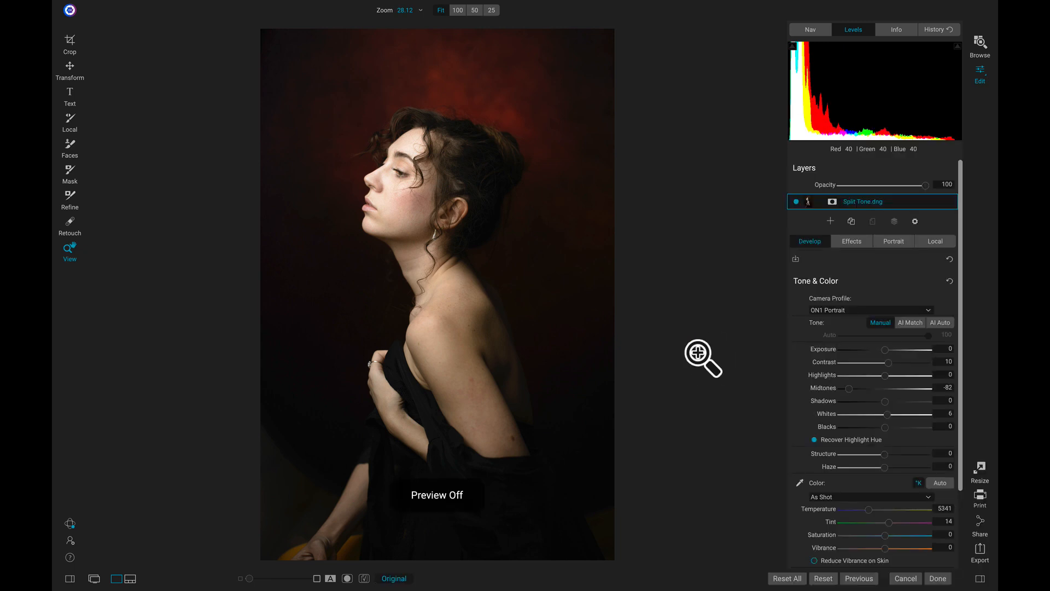
key(backslash)
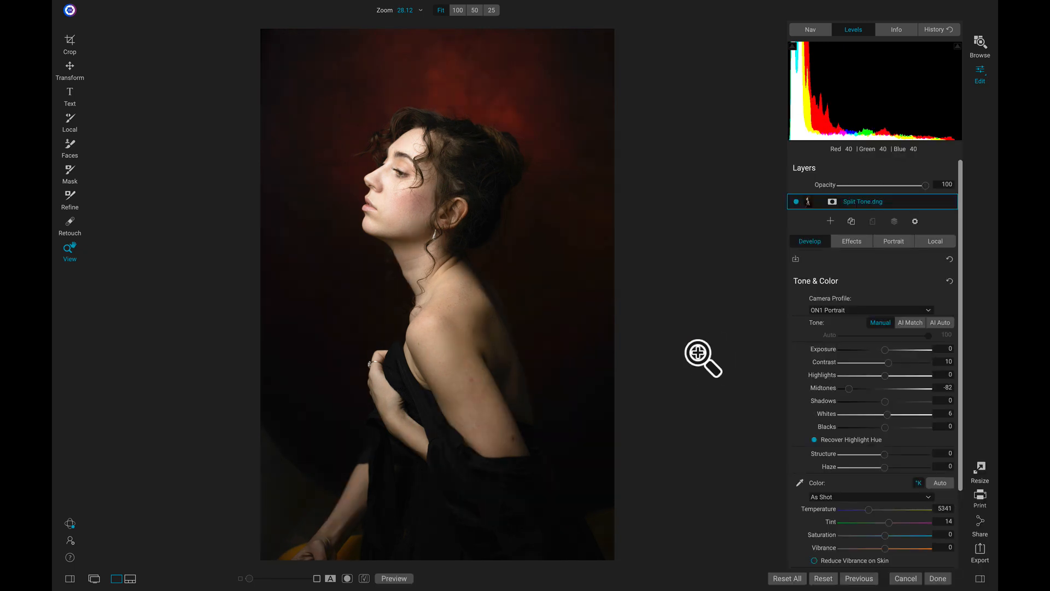
key(backslash)
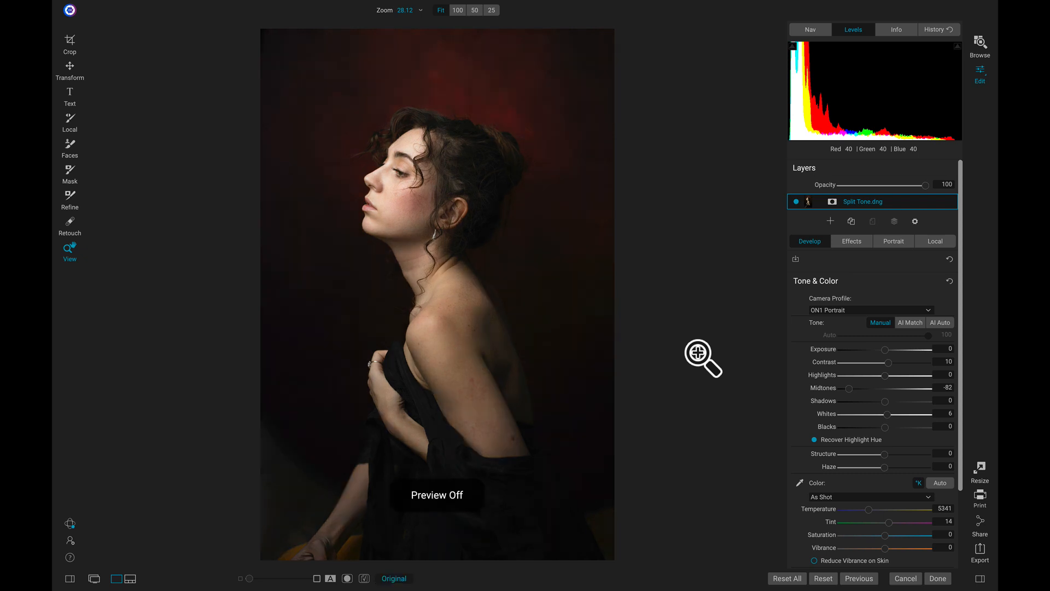
key(backslash)
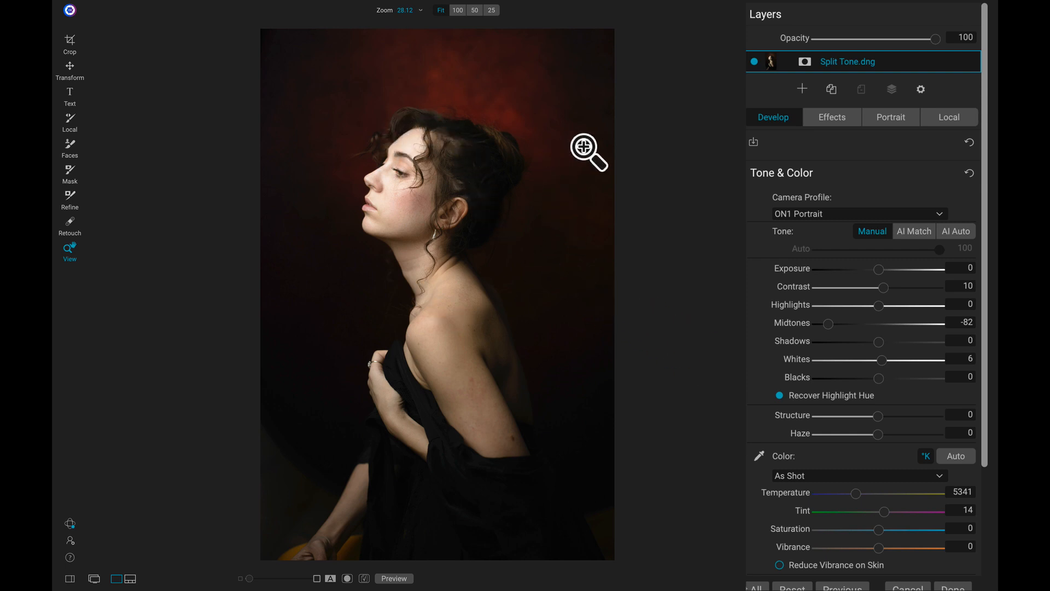
Step: Add two Split Tone filters to the photo as effects
click(832, 115)
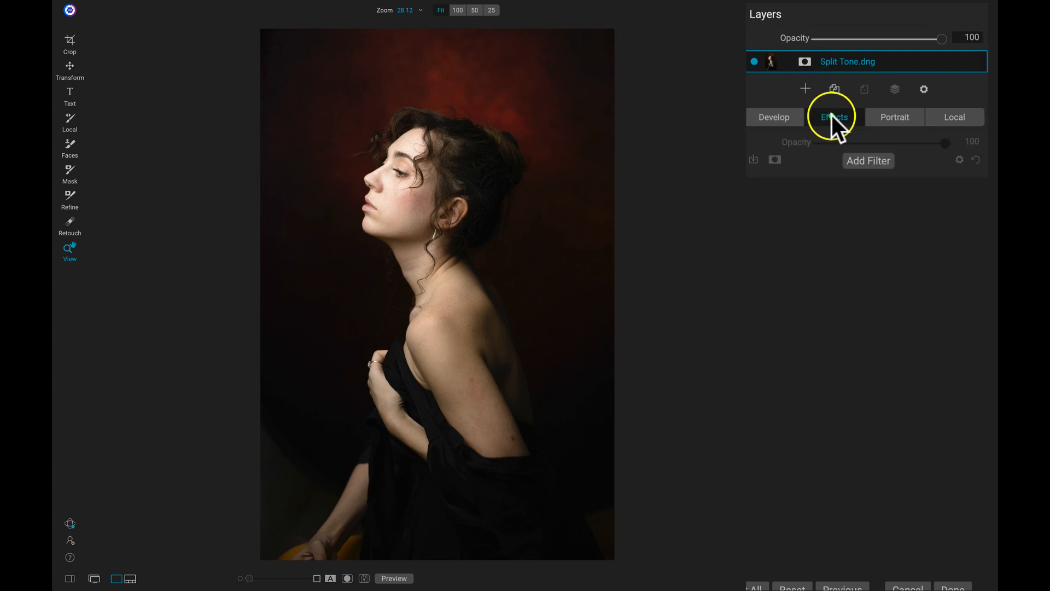
click(872, 160)
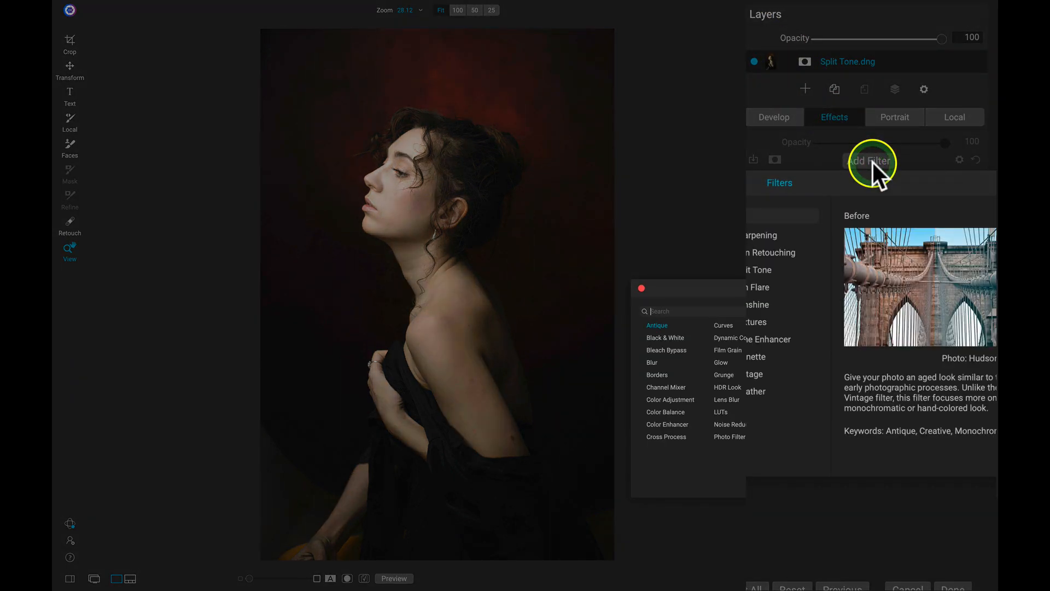
click(763, 270)
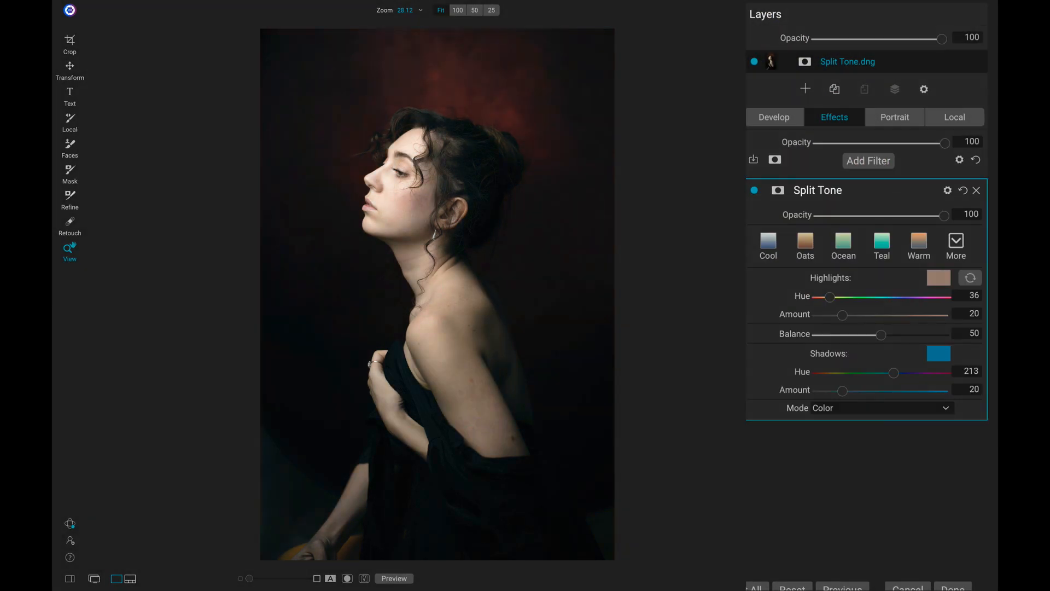
click(879, 159)
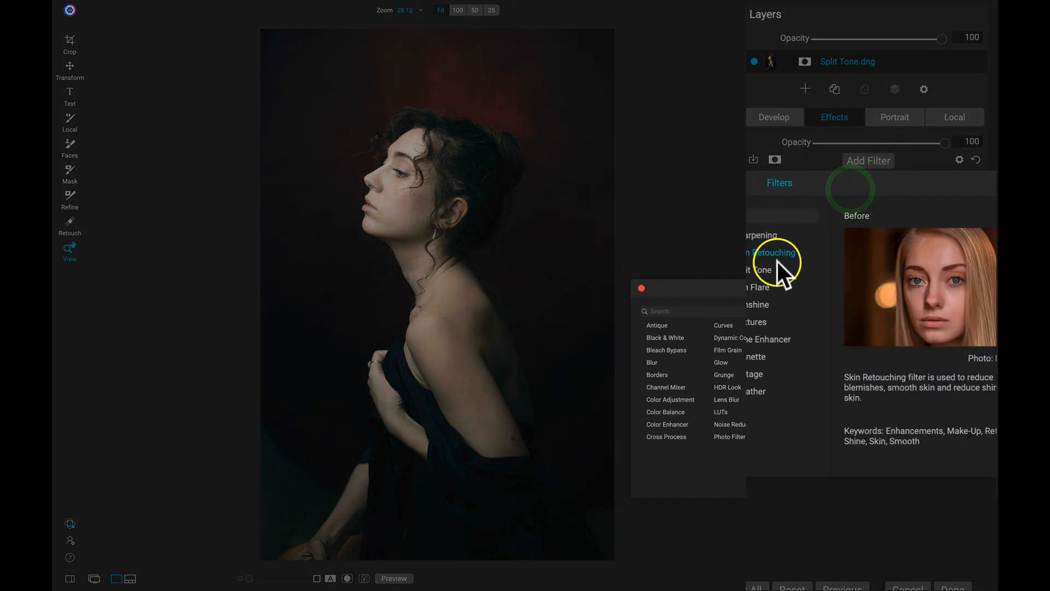
click(762, 270)
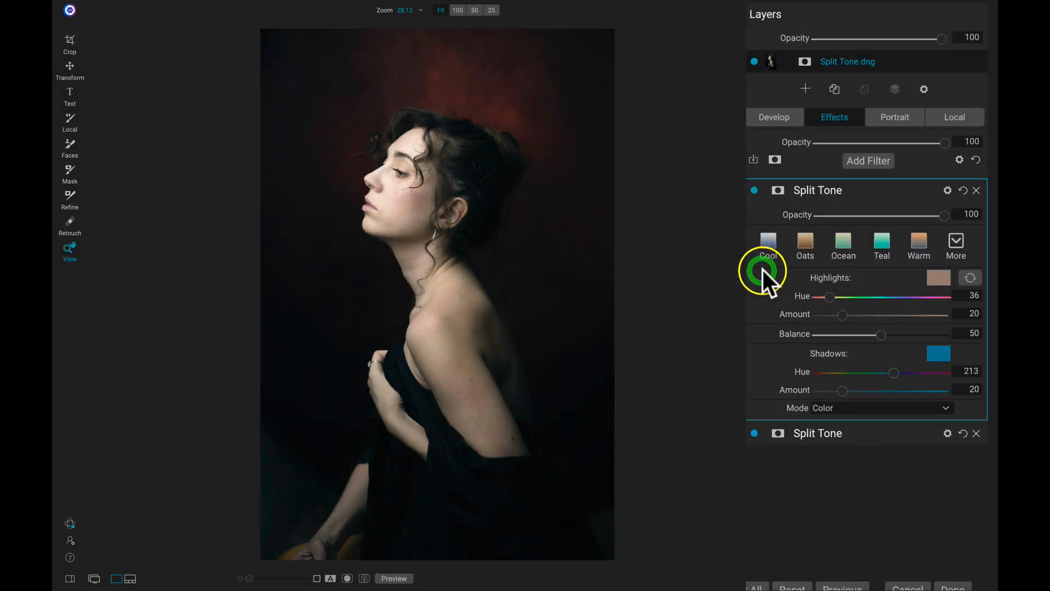
Step: Rename the lower Split Tone filter as Skin and the upper one as Everything Else
double_click(831, 432)
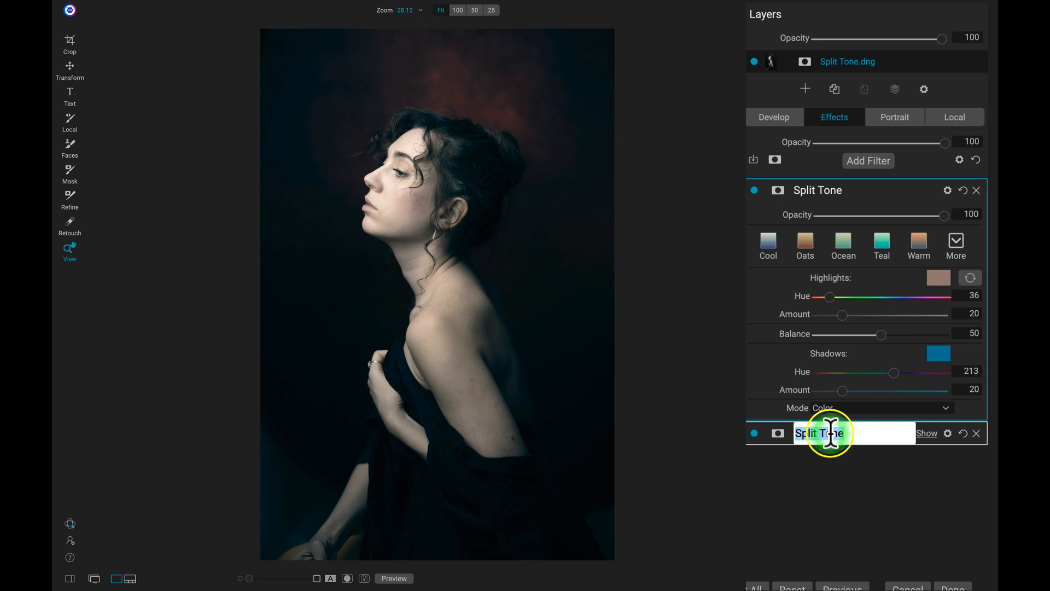
text(Skin)
key(Return)
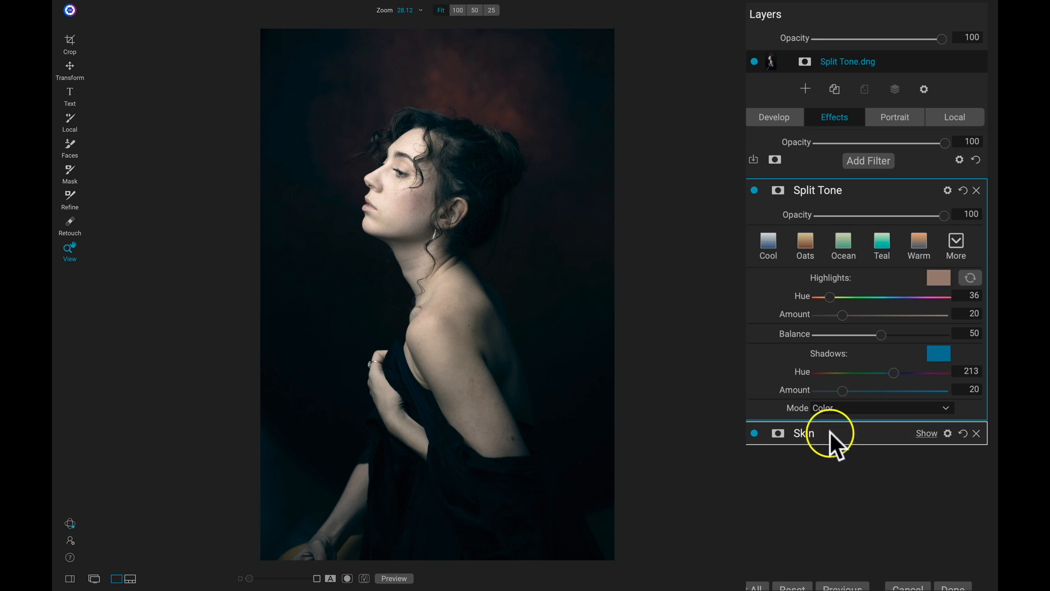
double_click(830, 191)
text(Evert)
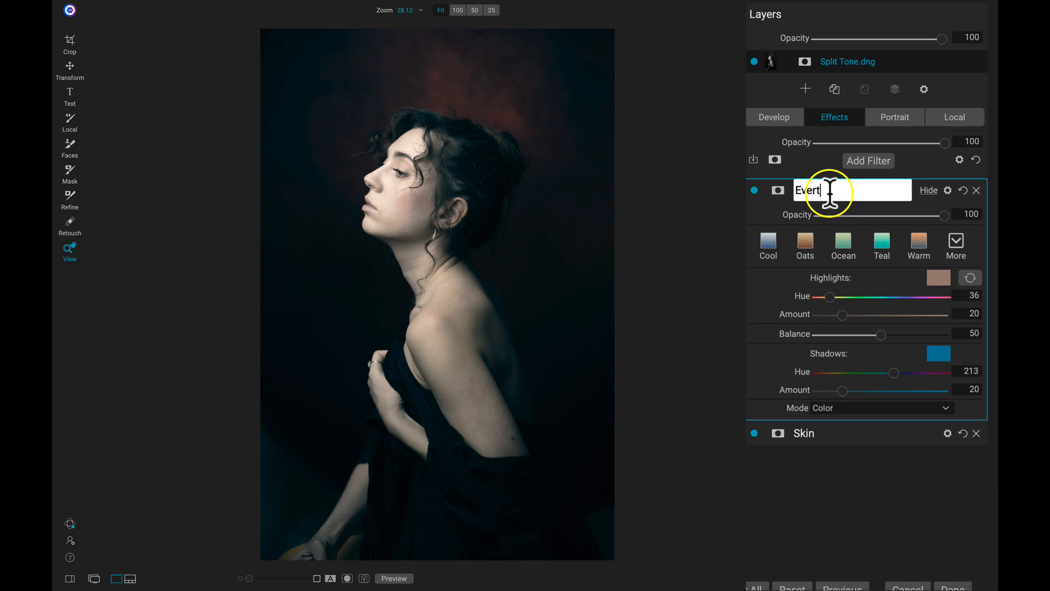
key(BackSpace)
text(ything Else)
key(Return)
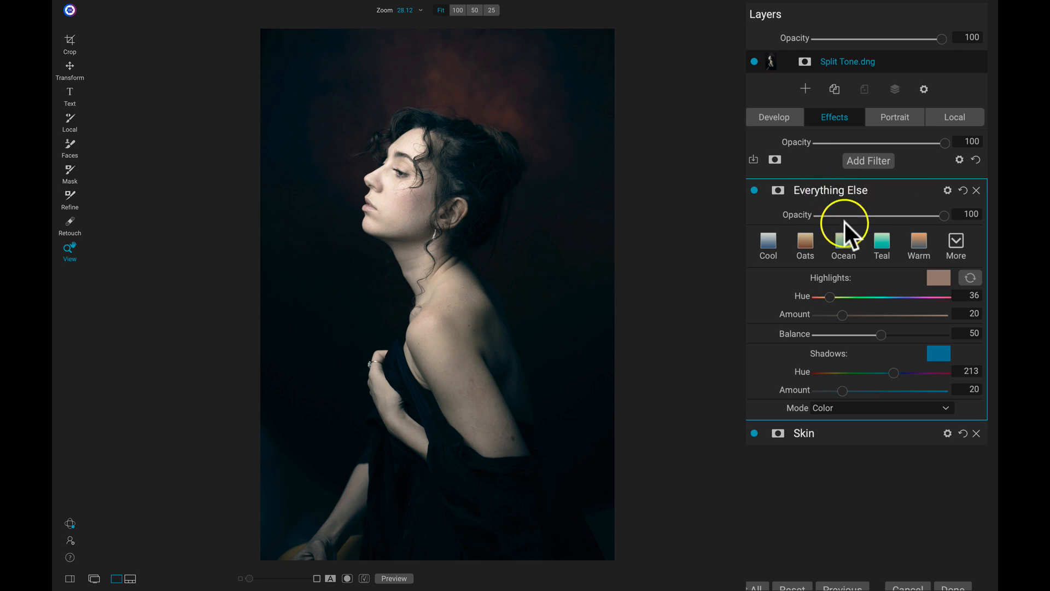
Step: Switch off the Everything Else filter and limit the Skin filter with a Color Range mask sampled from the woman's cheek
click(754, 191)
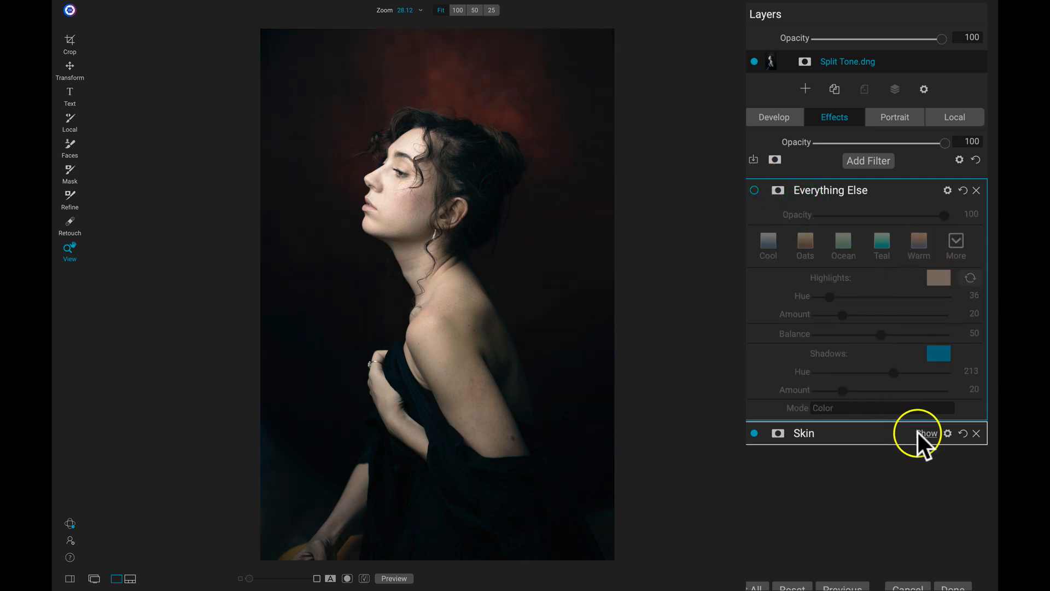
click(921, 433)
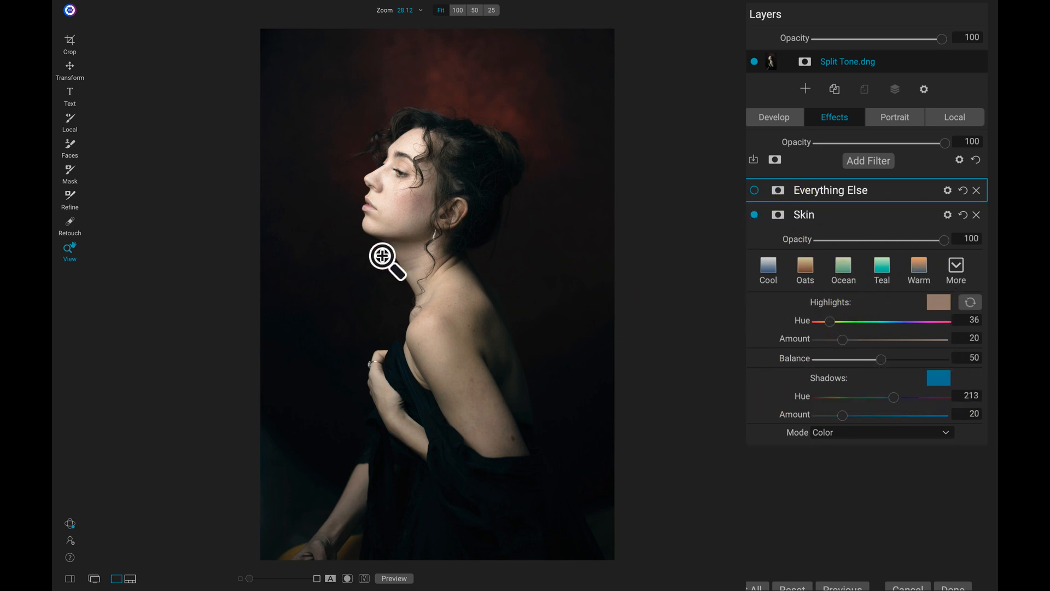
click(396, 174)
drag(401, 183, 360, 204)
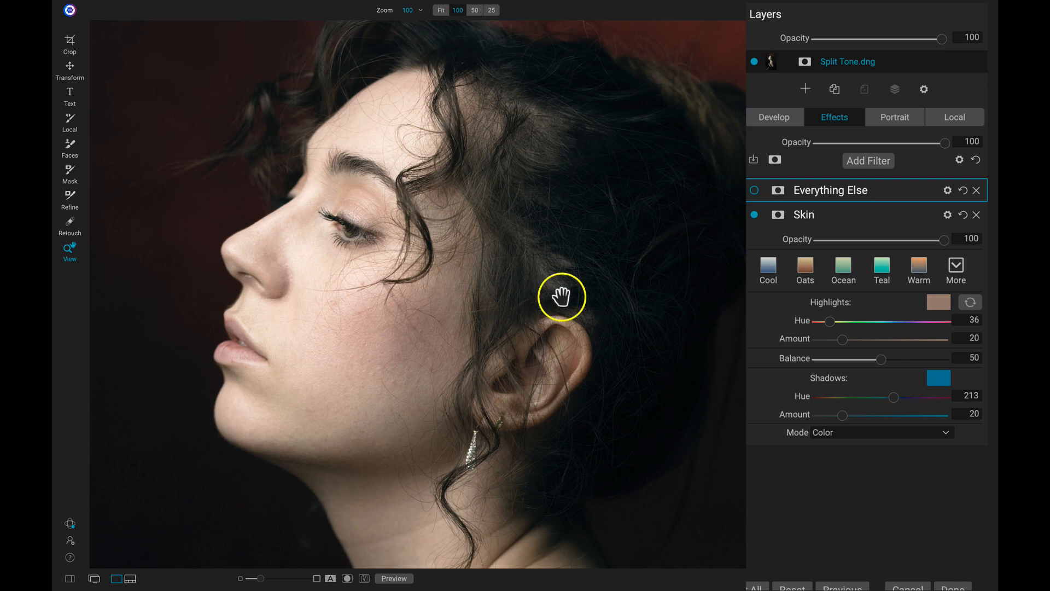
click(779, 213)
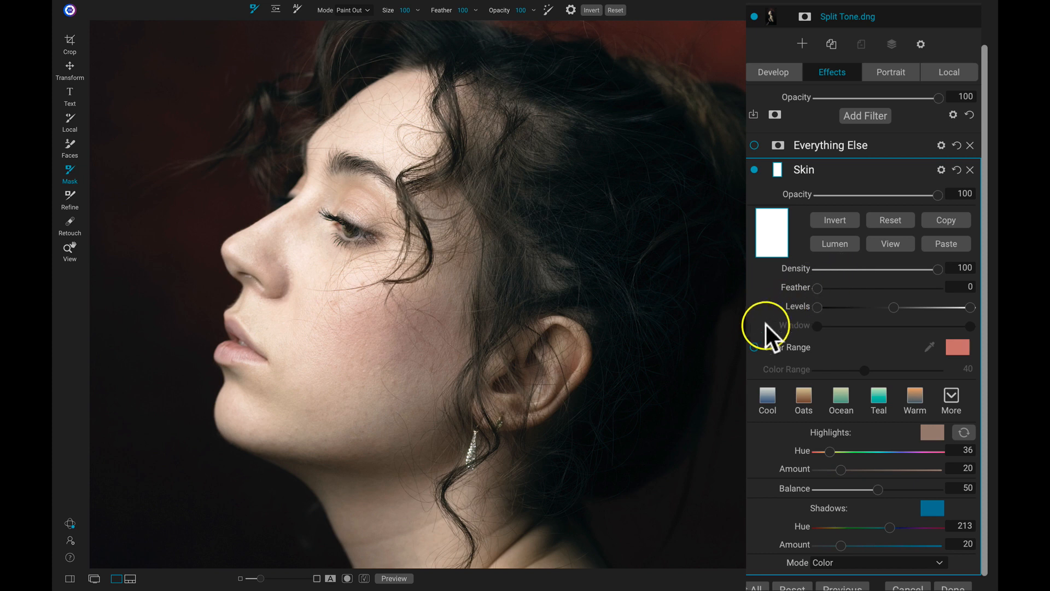
click(754, 347)
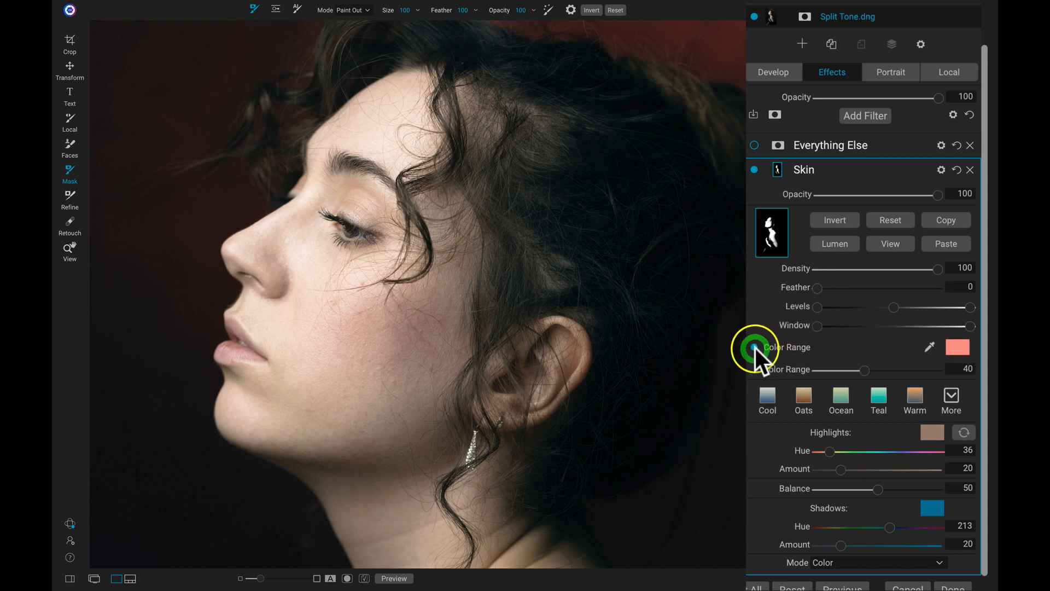
click(933, 345)
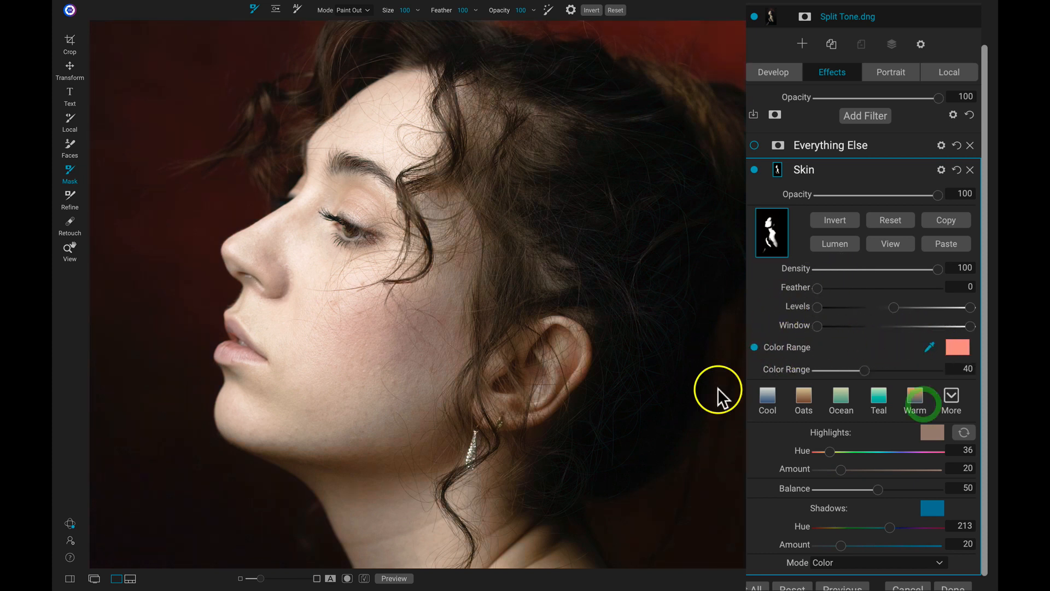
click(348, 312)
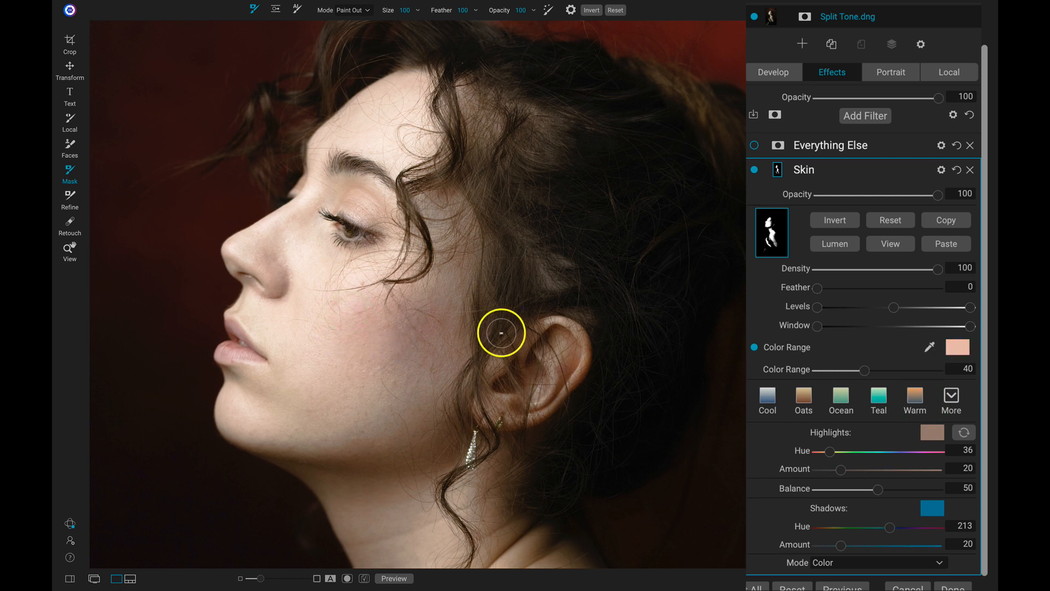
Step: Widen the Skin mask's Color Range to 51 while checking it in the black-and-white mask view
click(887, 241)
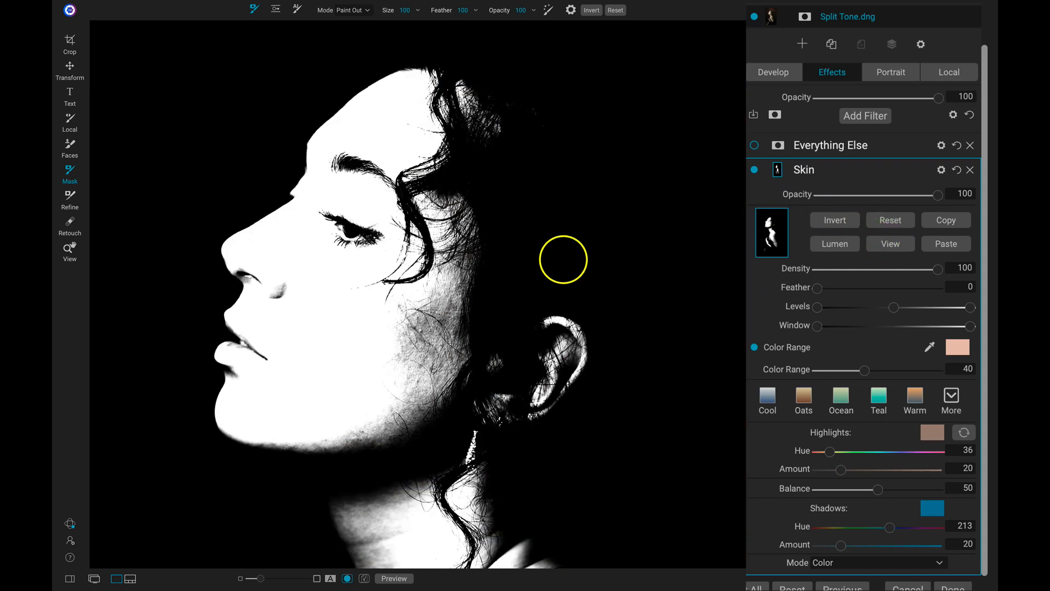
click(515, 261)
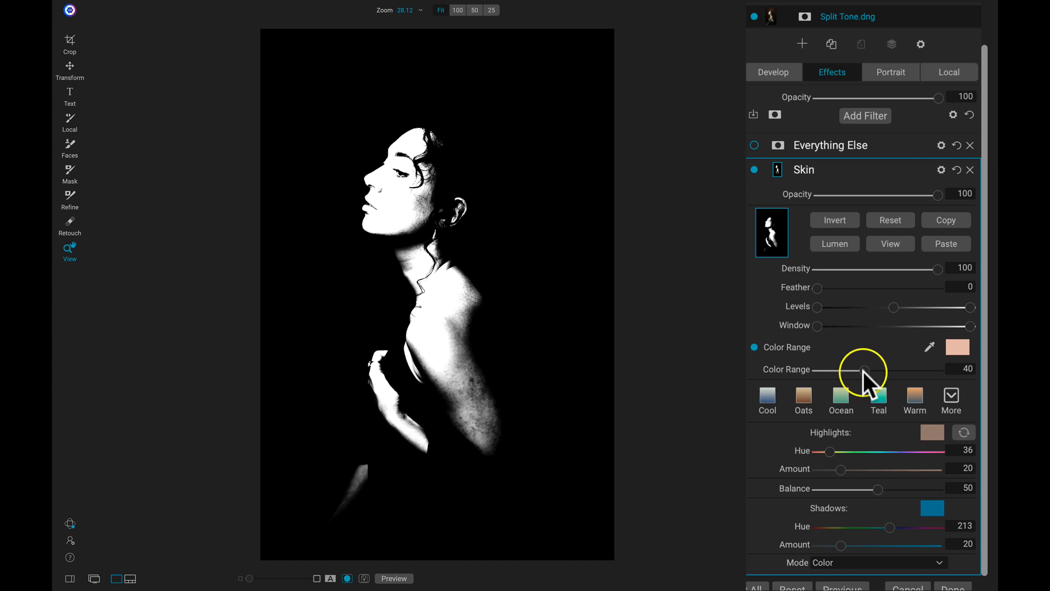
drag(863, 369, 878, 369)
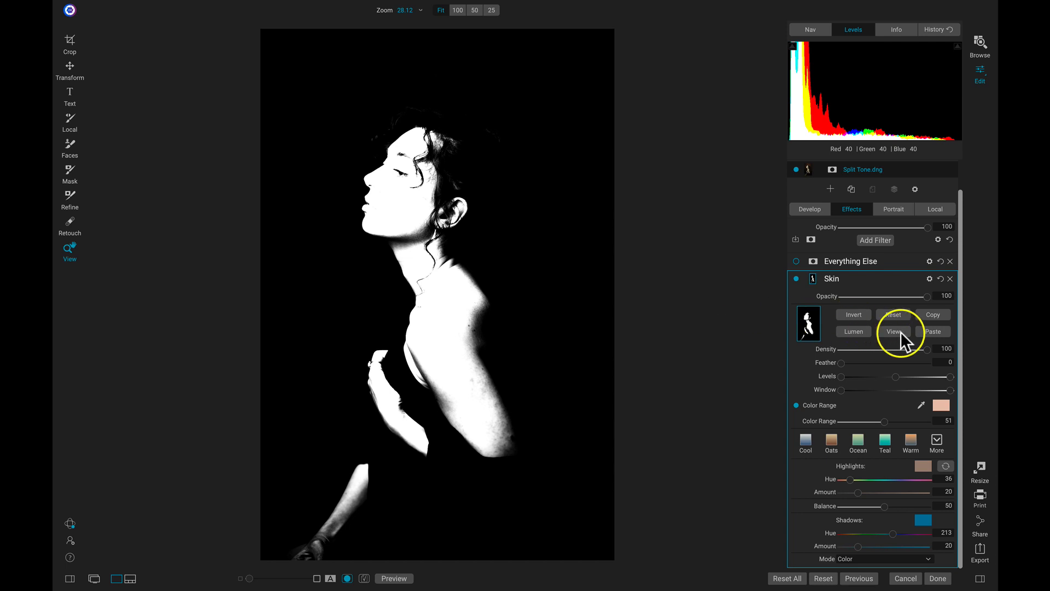
click(898, 331)
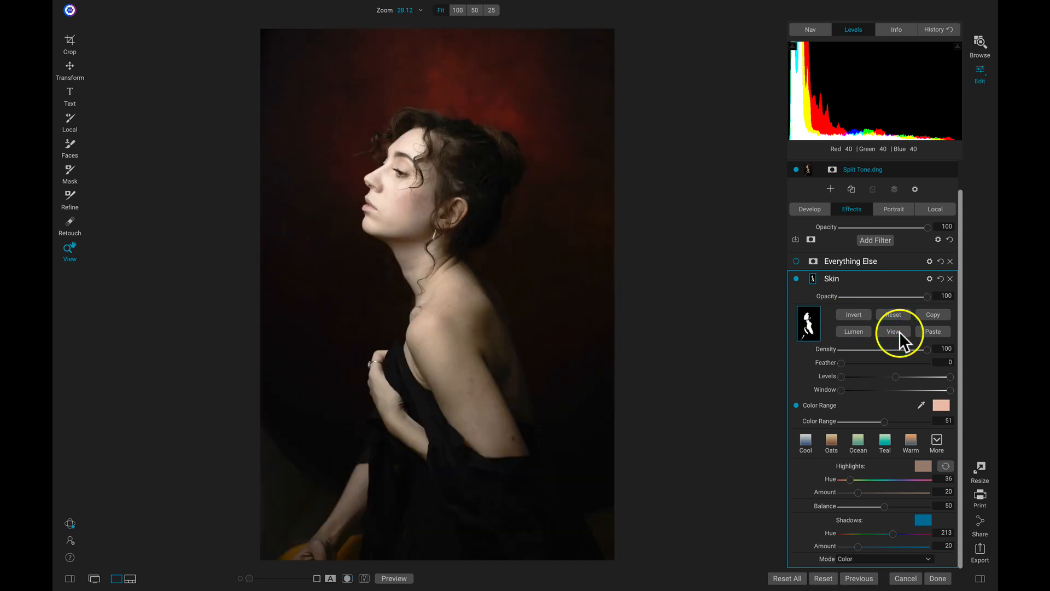
Step: Apply the Warm preset to the Skin split tone filter
click(388, 181)
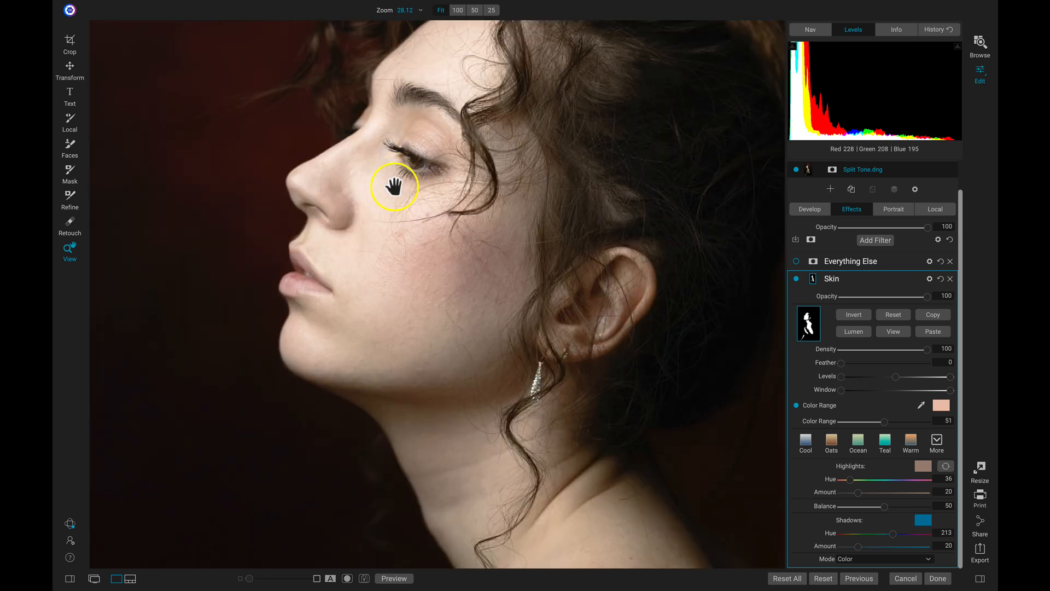
drag(394, 186, 357, 249)
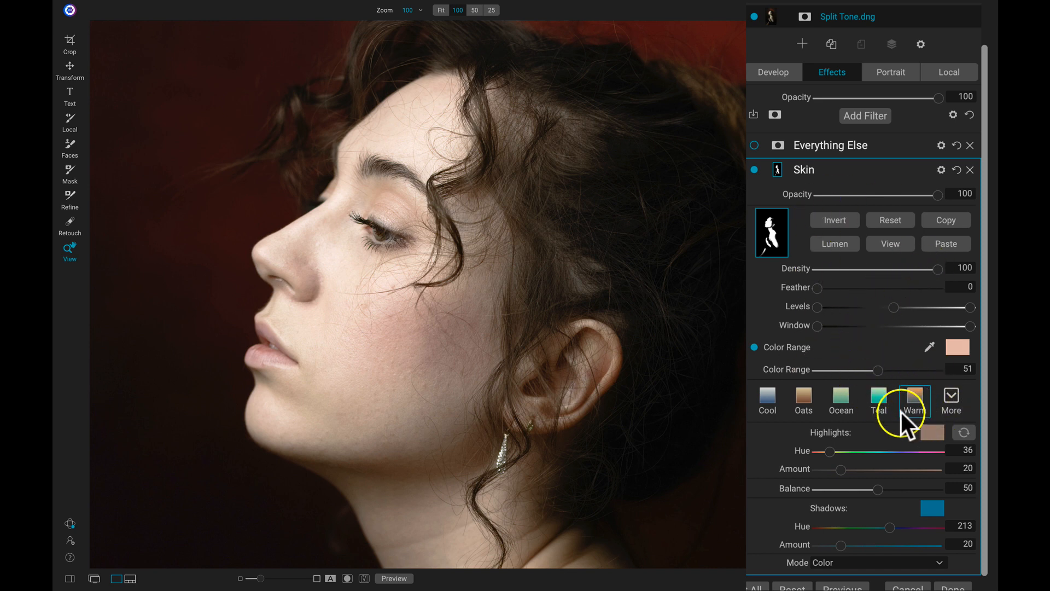
click(915, 393)
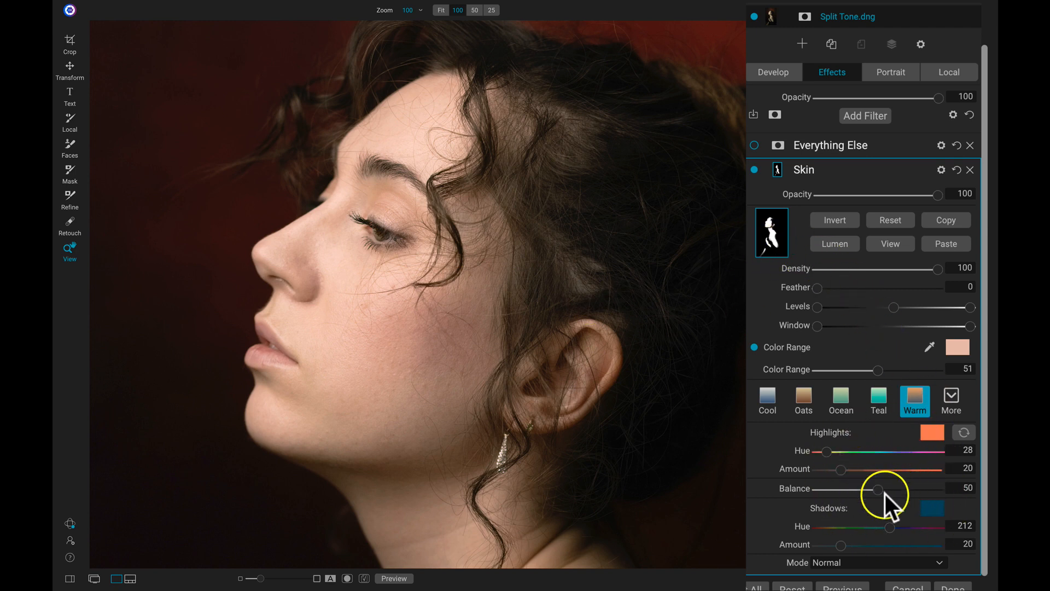
Step: Set the Skin filter's Balance to 100 and compare the close-up with the filter off and on
drag(879, 491, 955, 486)
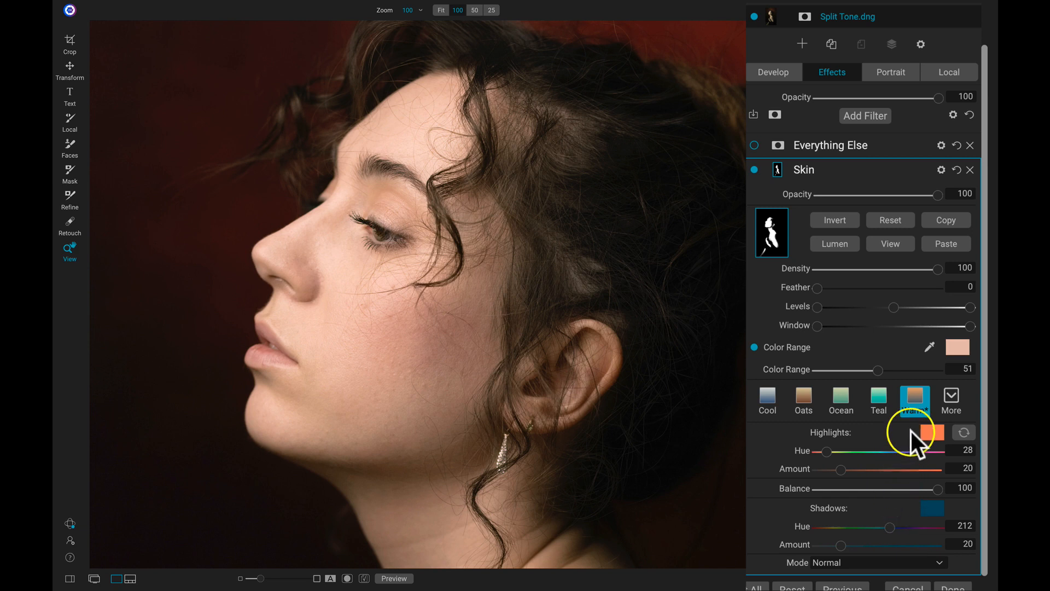
click(967, 450)
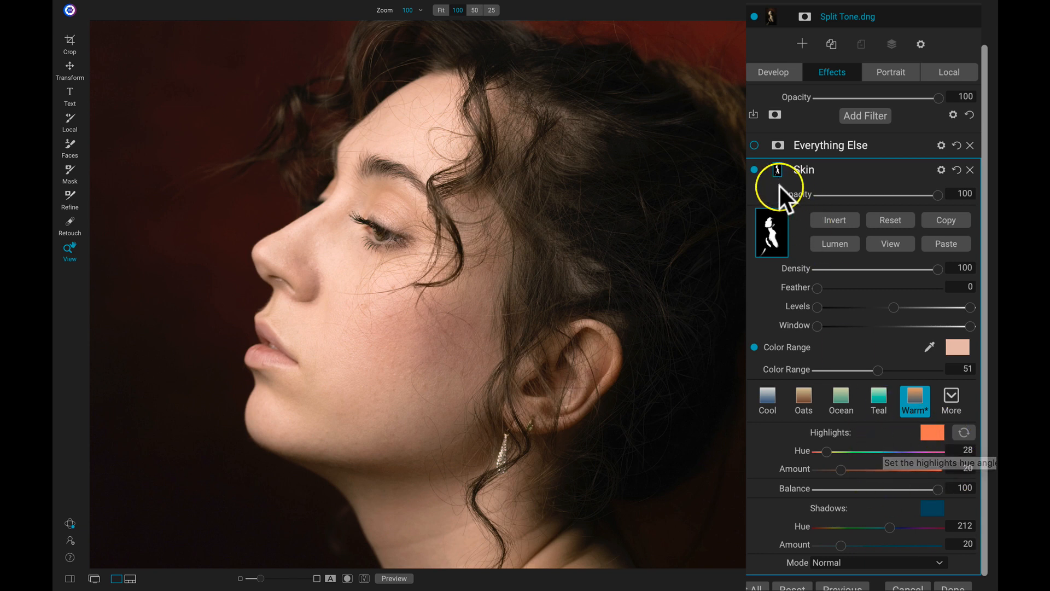
click(755, 169)
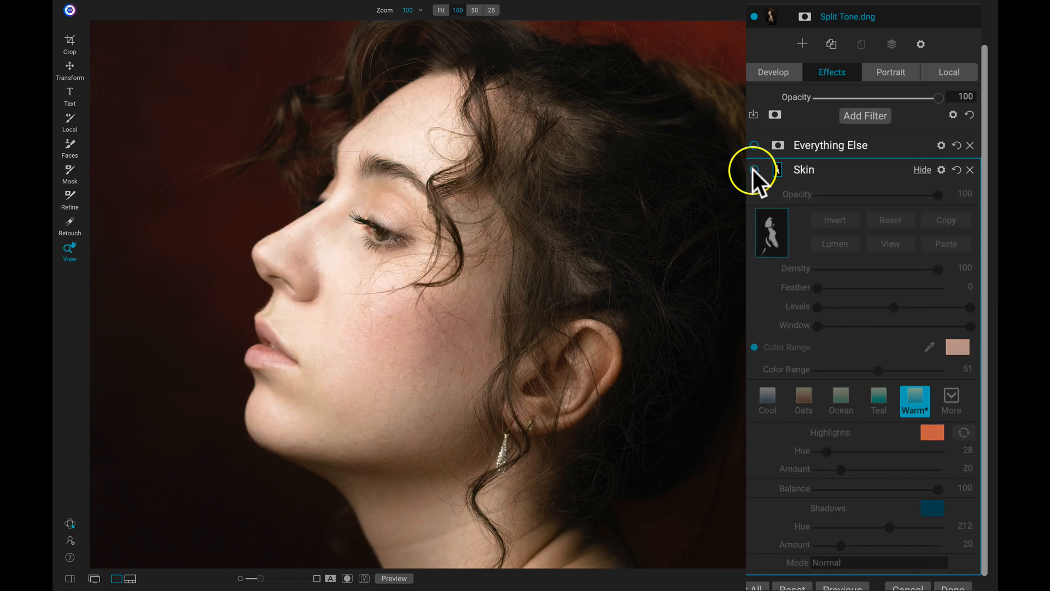
click(754, 170)
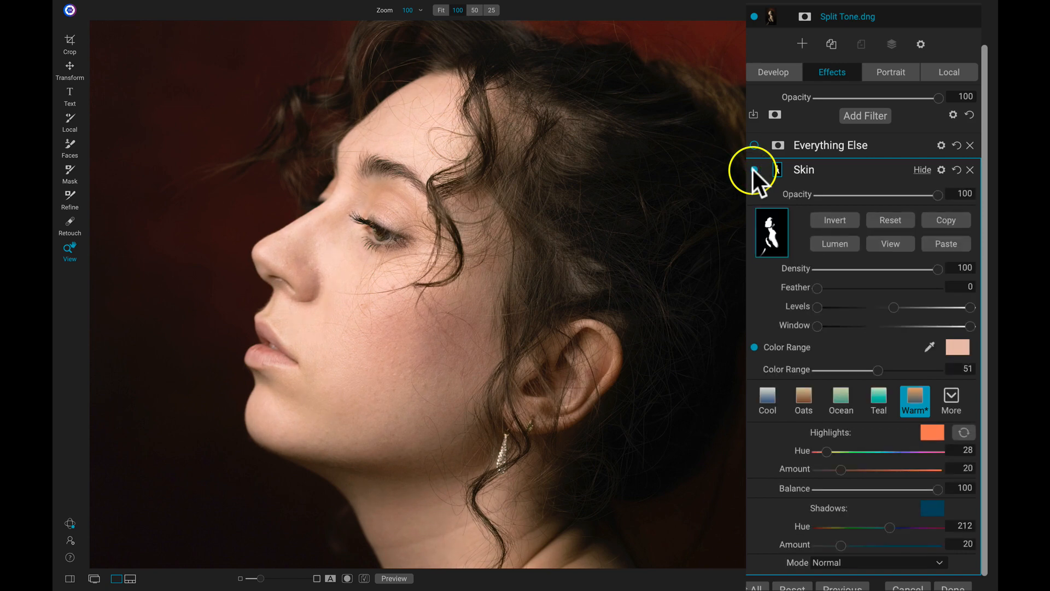
click(755, 170)
click(755, 169)
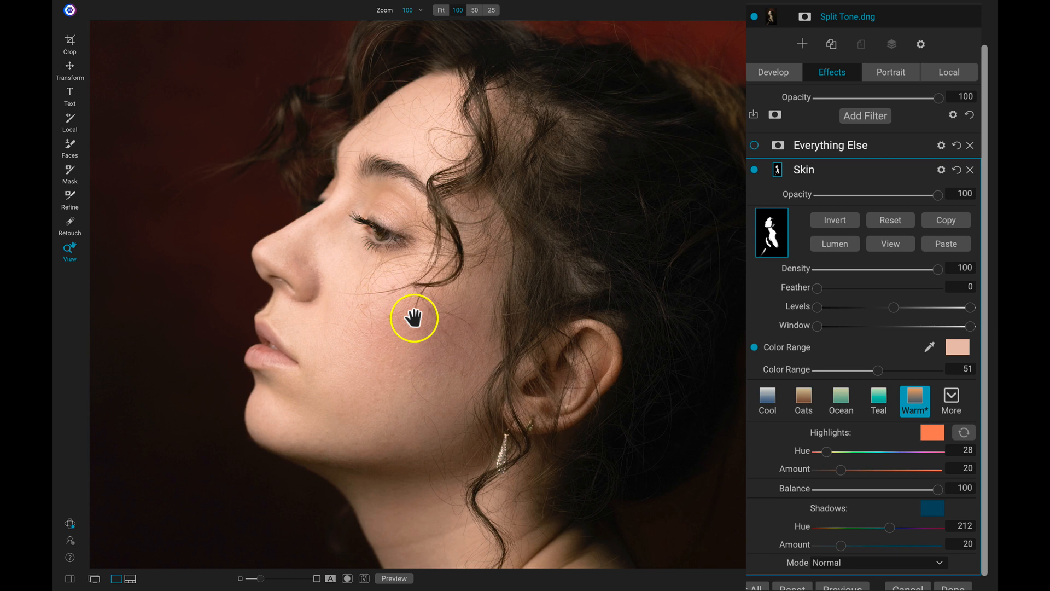
Step: Set the Skin filter's highlights Amount to 27, comparing the whole portrait with the filter off and on
click(582, 255)
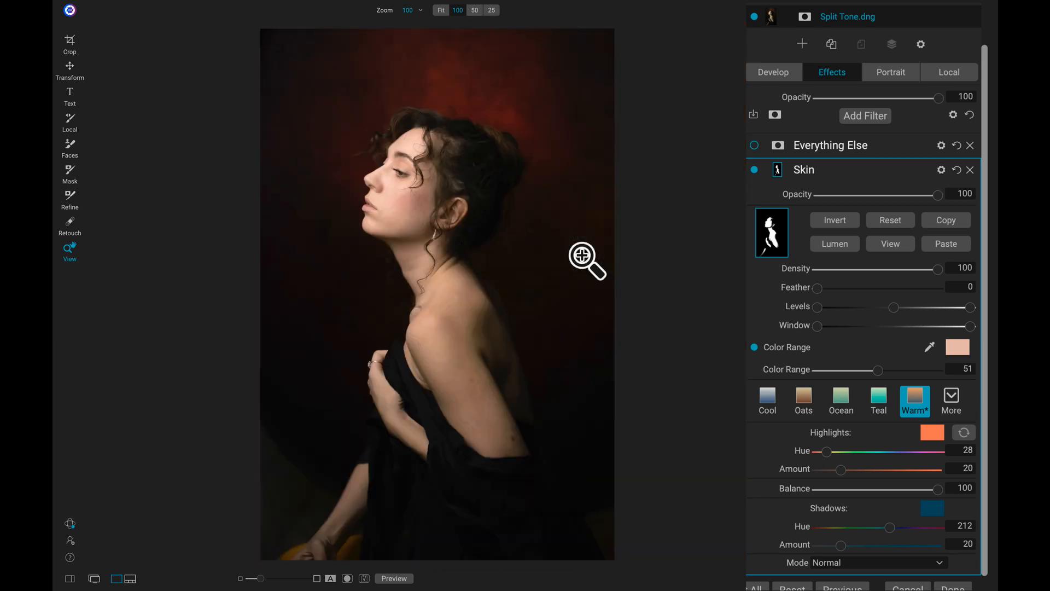
click(753, 170)
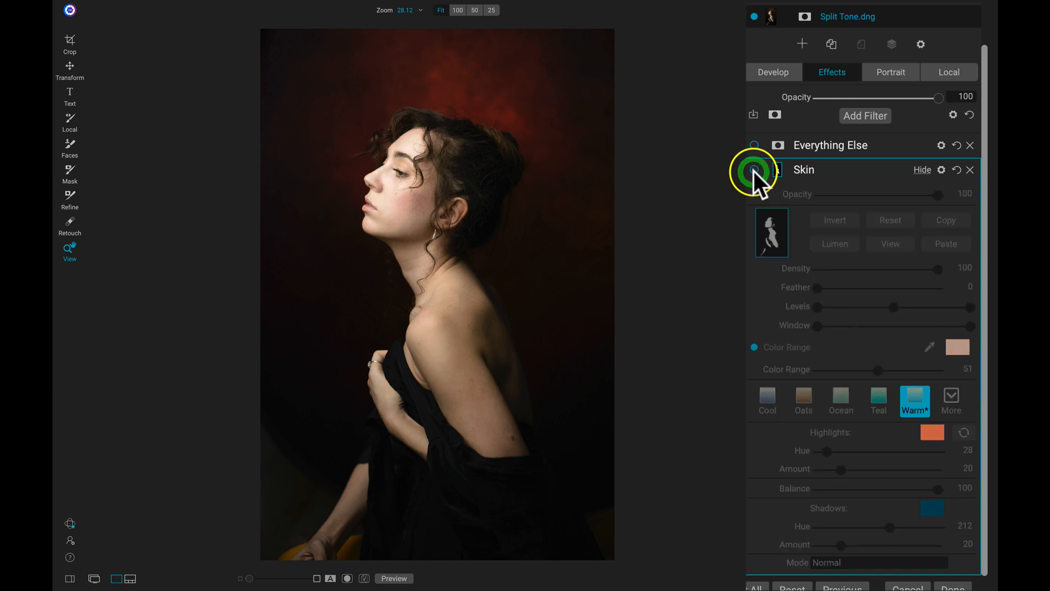
click(754, 171)
click(754, 170)
click(754, 171)
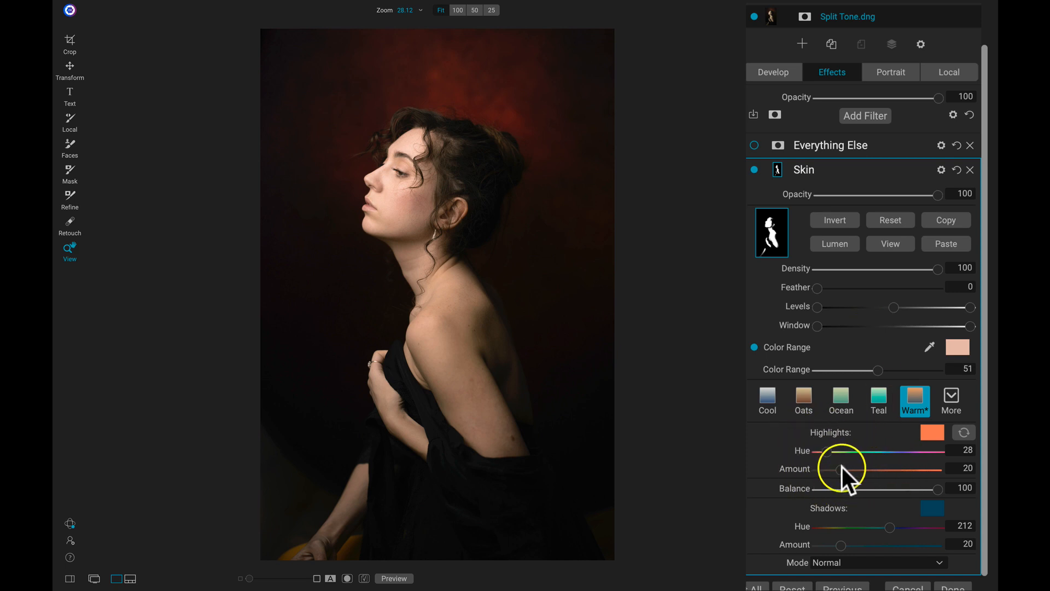
mouse_move(845, 469)
mouse_down()
mouse_move(892, 461)
mouse_move(819, 467)
mouse_move(847, 465)
mouse_up()
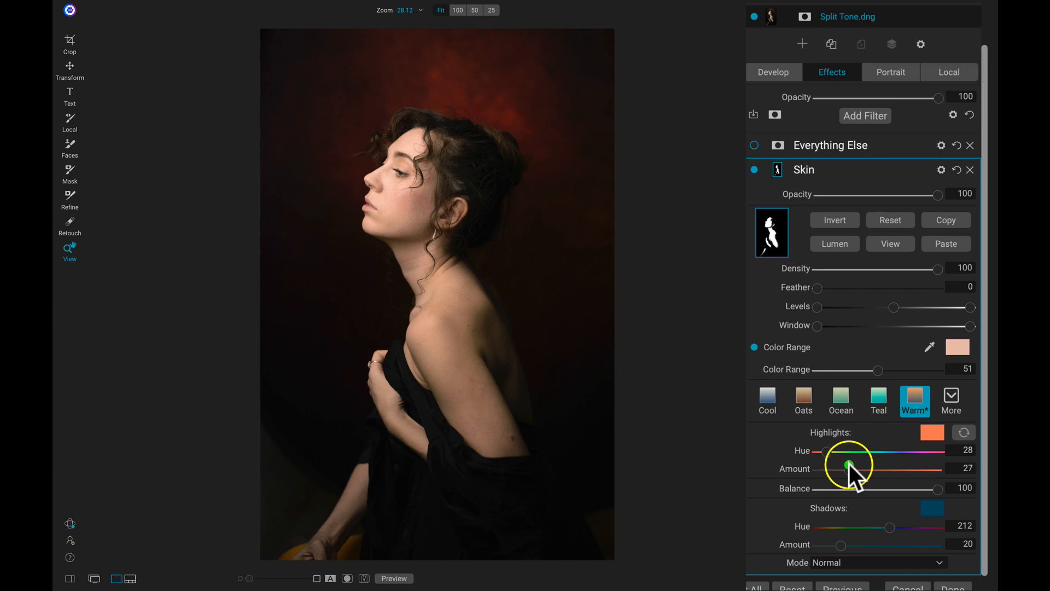
click(753, 166)
click(752, 165)
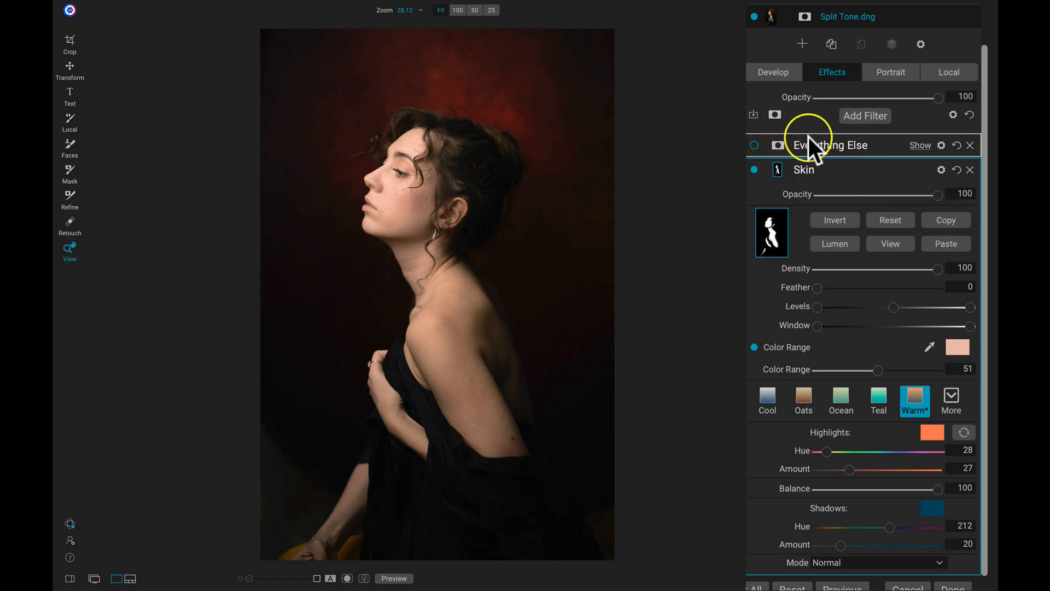
Step: Switch on the Everything Else filter, paste the copied skin mask into it and invert that mask
click(824, 141)
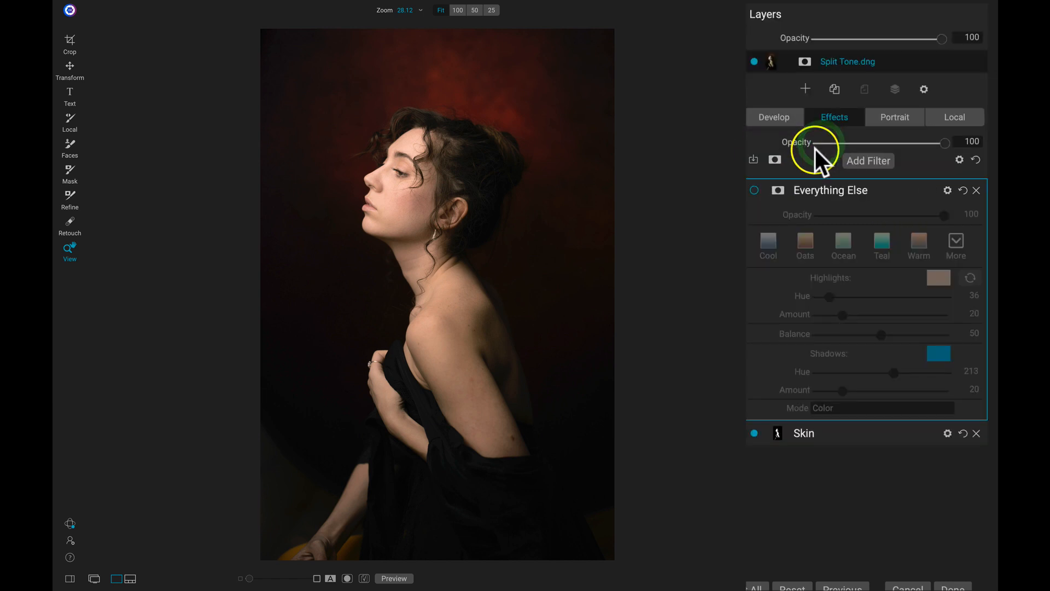
click(754, 190)
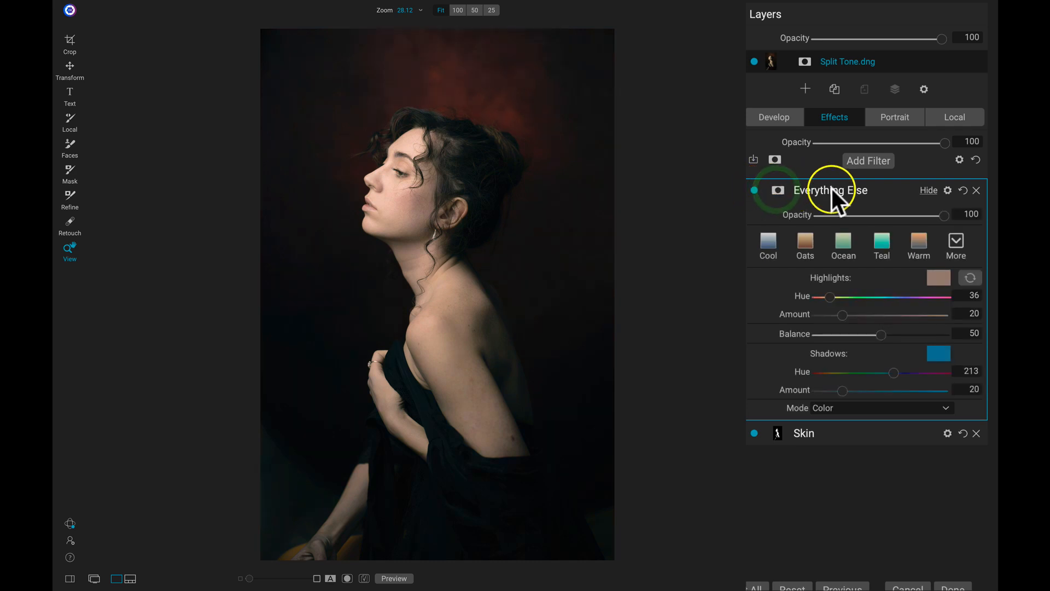
click(777, 189)
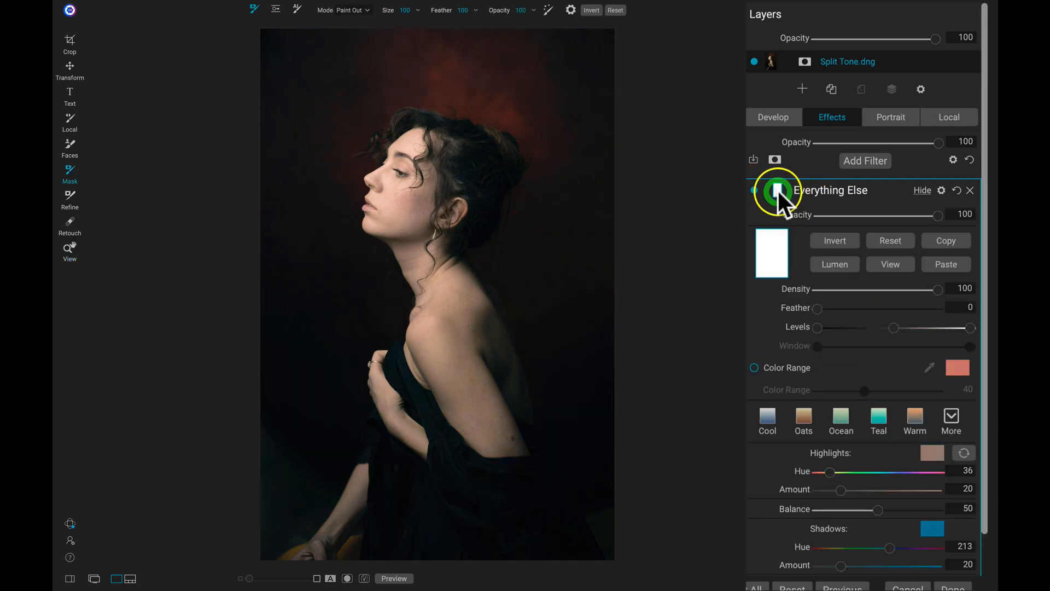
click(944, 262)
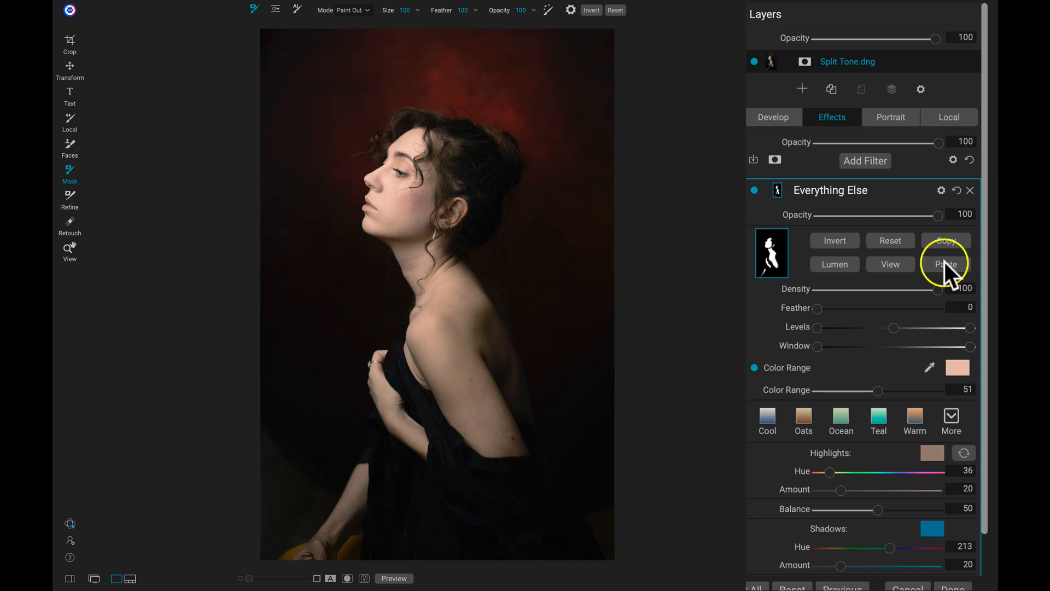
click(844, 243)
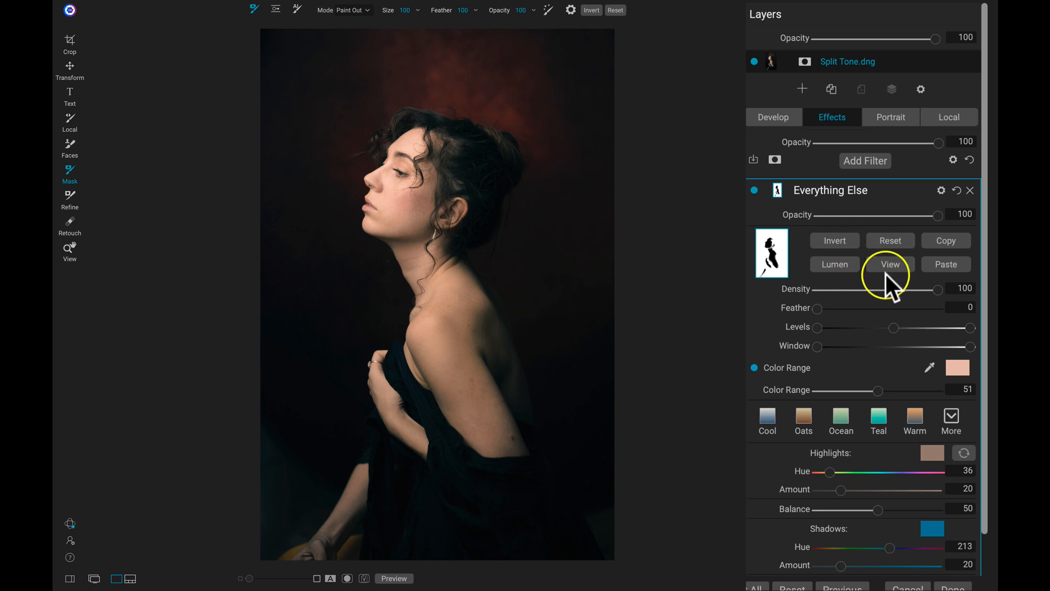
Step: Apply the Teal preset to the Everything Else filter and reduce the filter's opacity to 96
scroll(893, 335, down, 2)
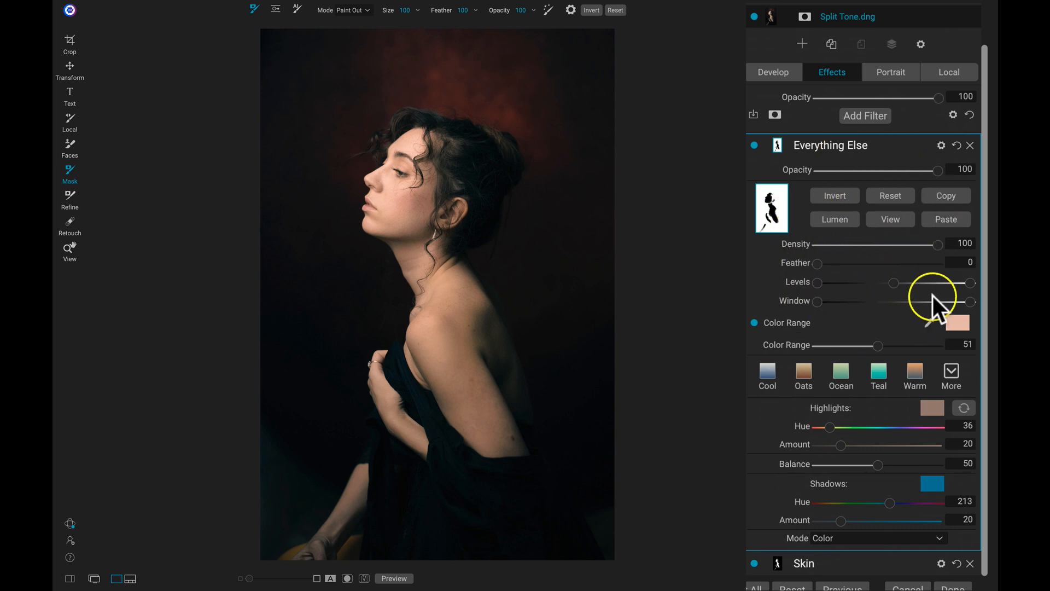
click(876, 375)
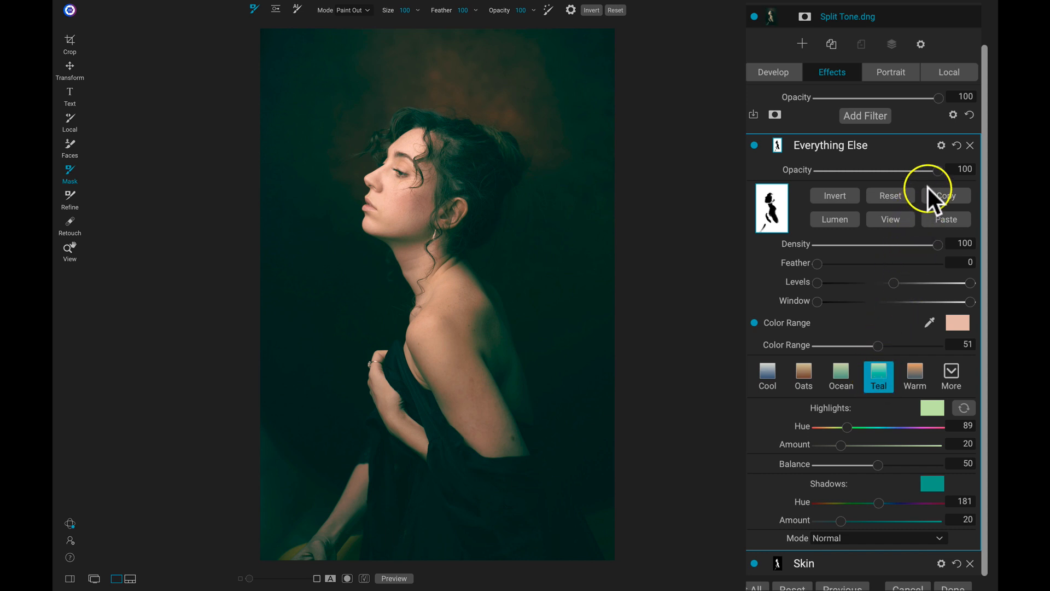
mouse_move(937, 171)
mouse_down()
mouse_move(856, 180)
mouse_move(928, 176)
mouse_up()
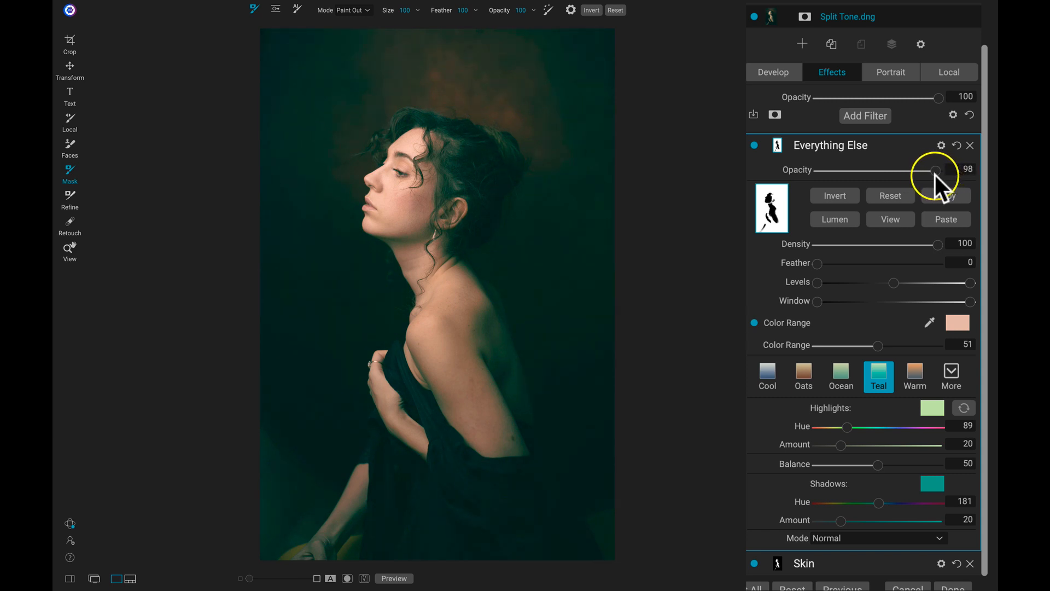
drag(933, 175, 935, 176)
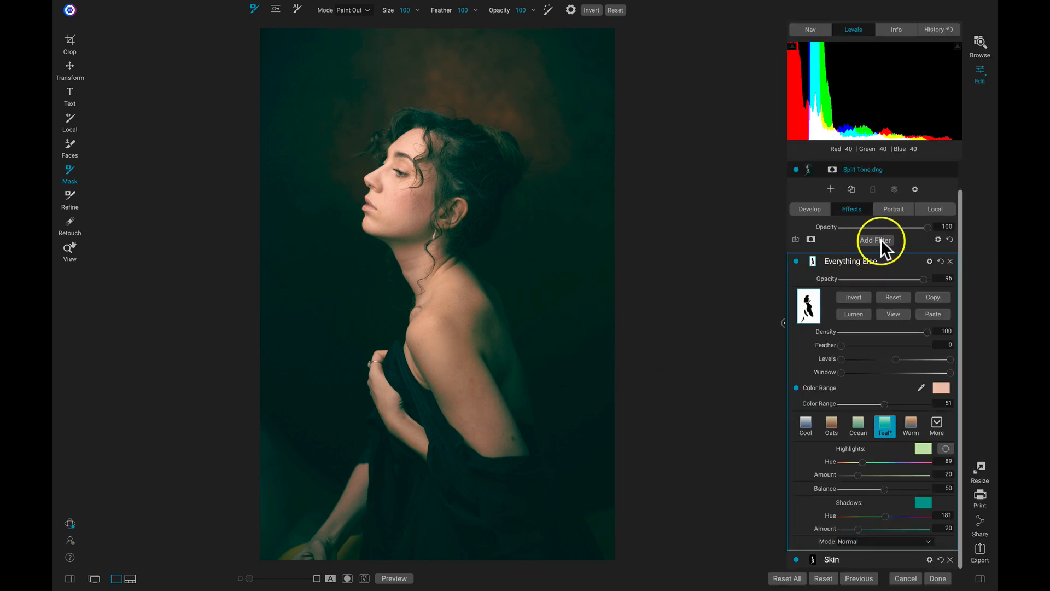
Step: Add a Curves filter and darken the shadows with a curve point at In 46, Out 38
click(878, 241)
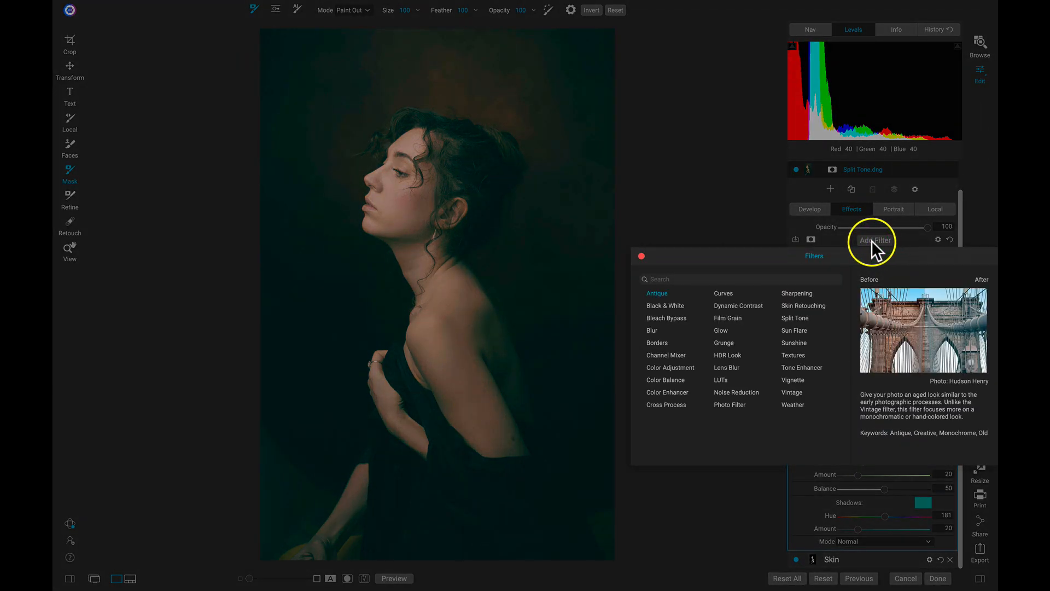
click(725, 293)
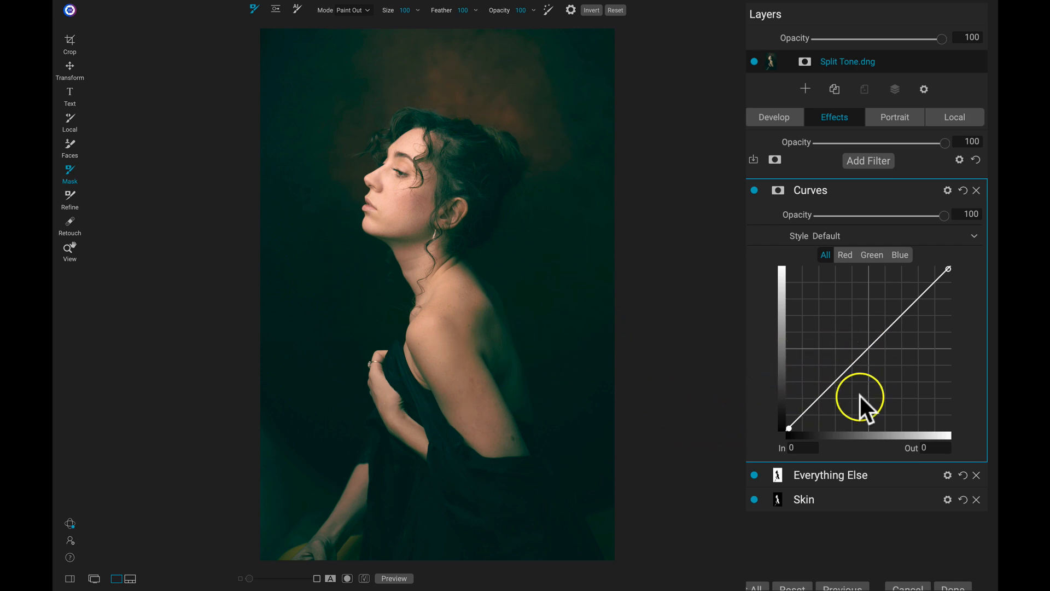
click(817, 402)
drag(817, 402, 815, 405)
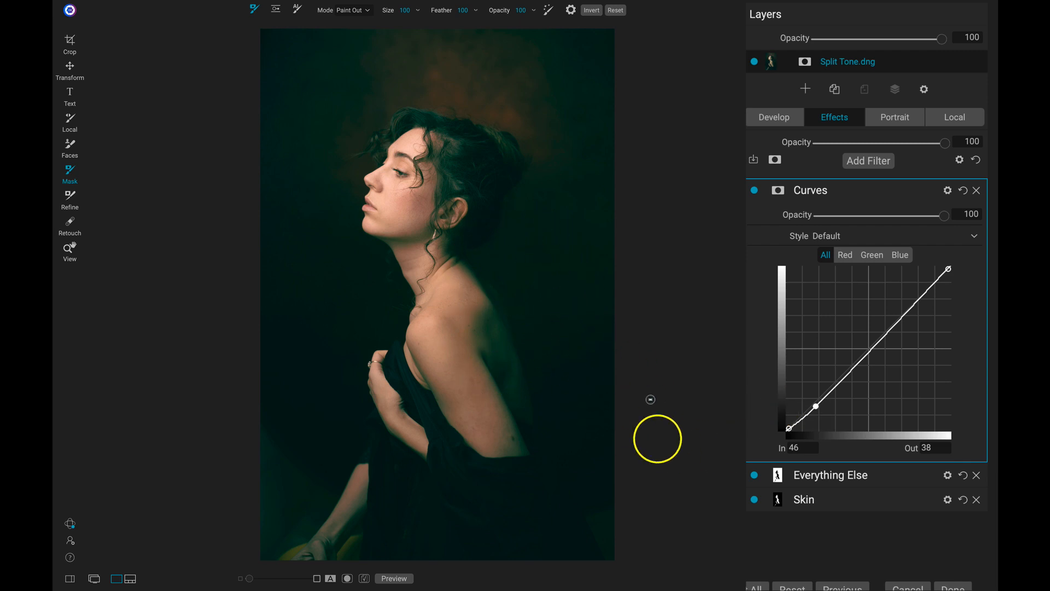
Step: Anchor the curve's midpoint at In 127, Out 127 and pull the shadow point slightly lower
click(871, 350)
drag(872, 350, 869, 352)
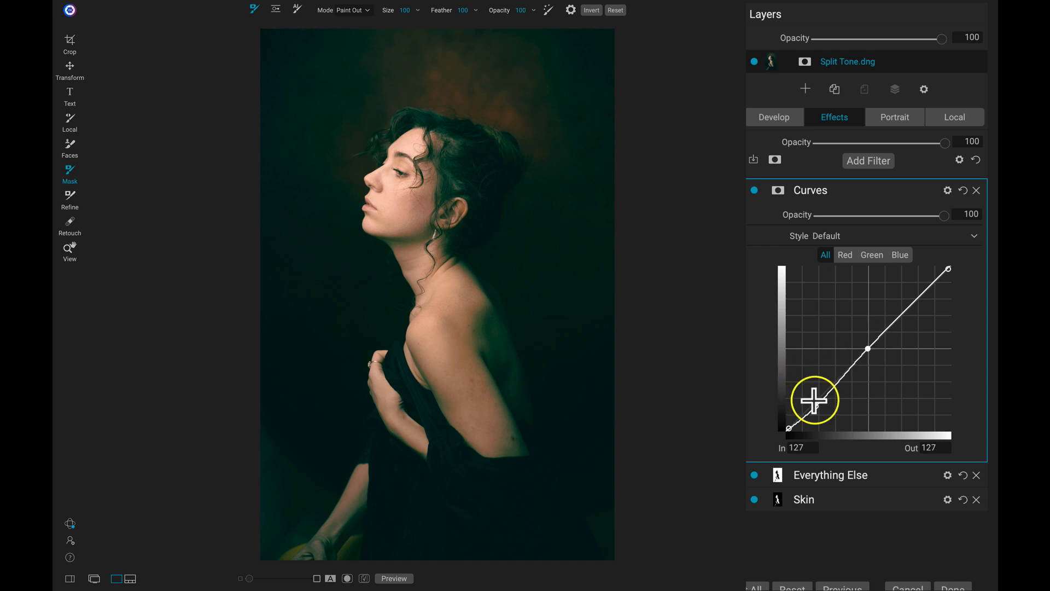
drag(814, 400, 815, 407)
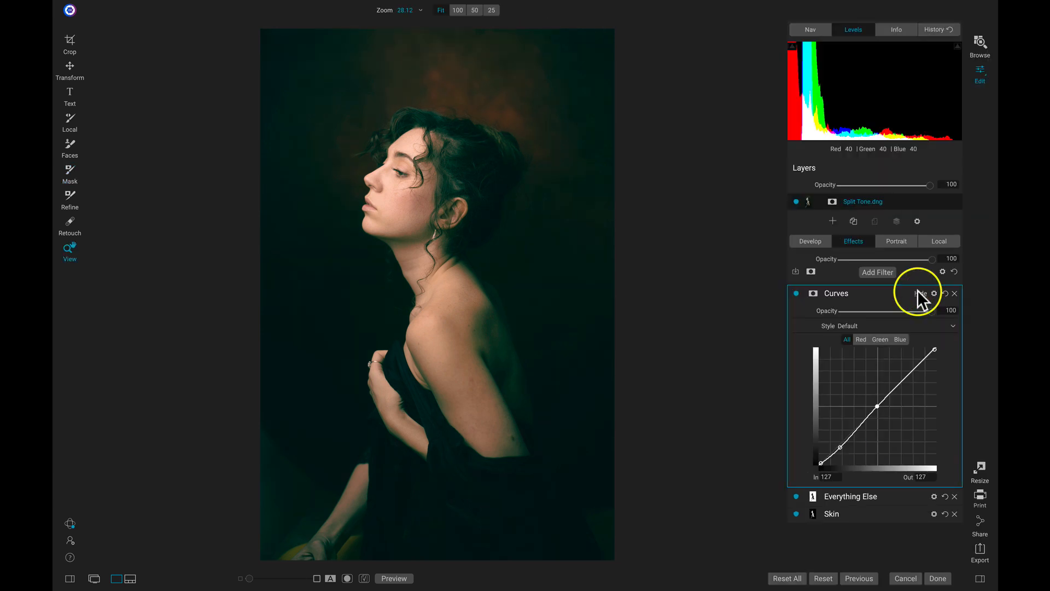
Step: Warm the photo's Develop color Temperature to 6225 and compare the result with the original image
click(806, 240)
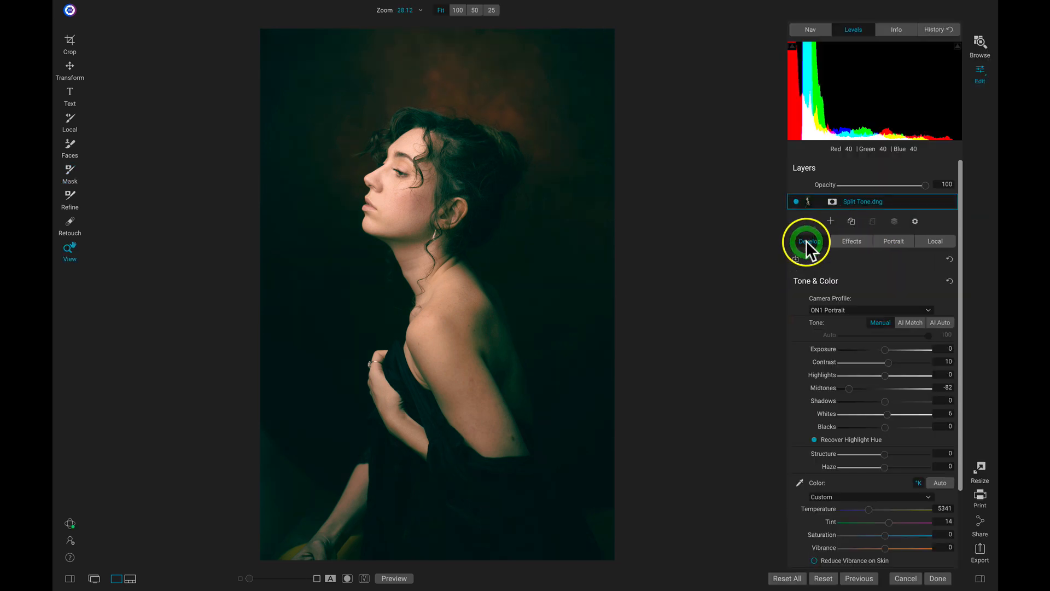
scroll(803, 458, down, 3)
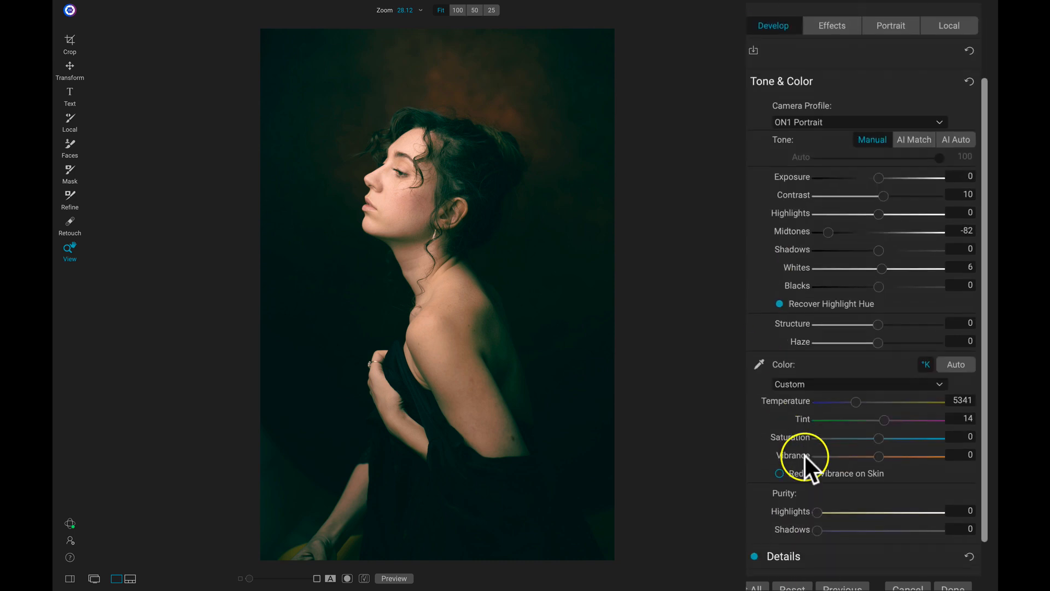
mouse_move(855, 404)
mouse_down()
mouse_move(891, 396)
mouse_move(866, 399)
mouse_up()
drag(866, 399, 865, 402)
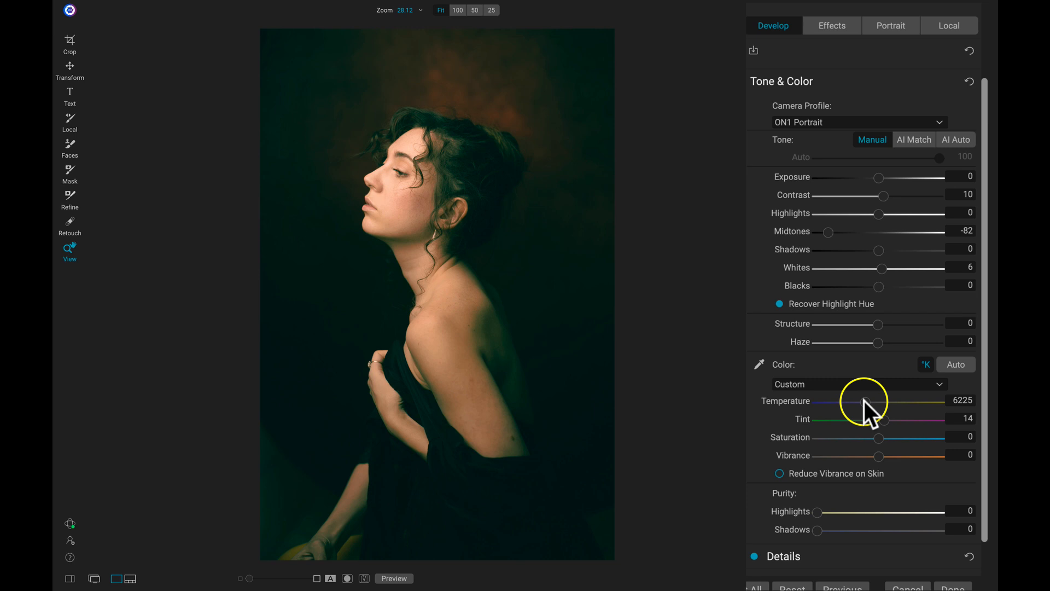
key(super+p)
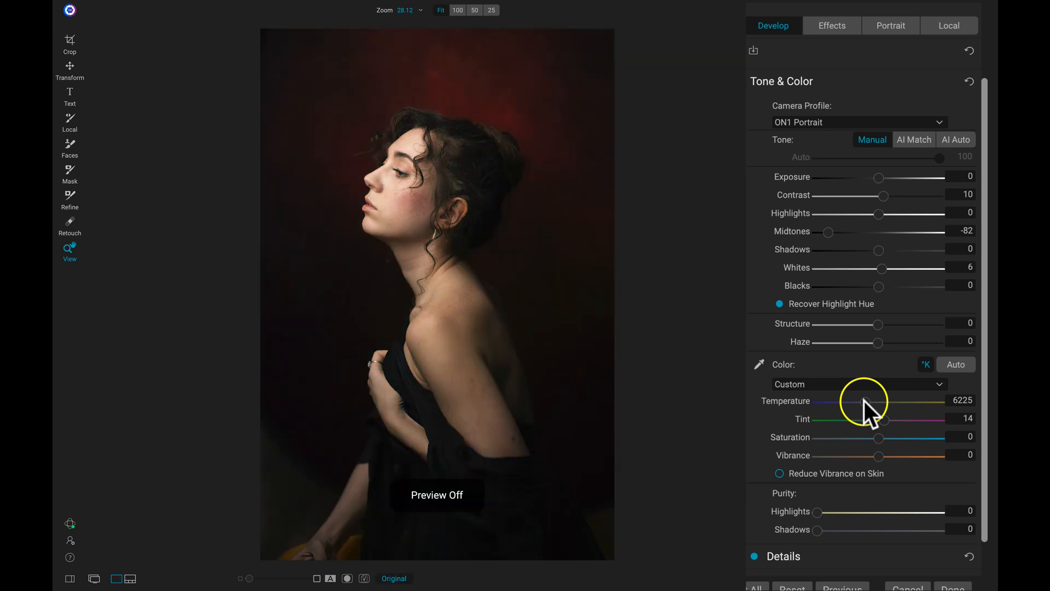
key(super+p)
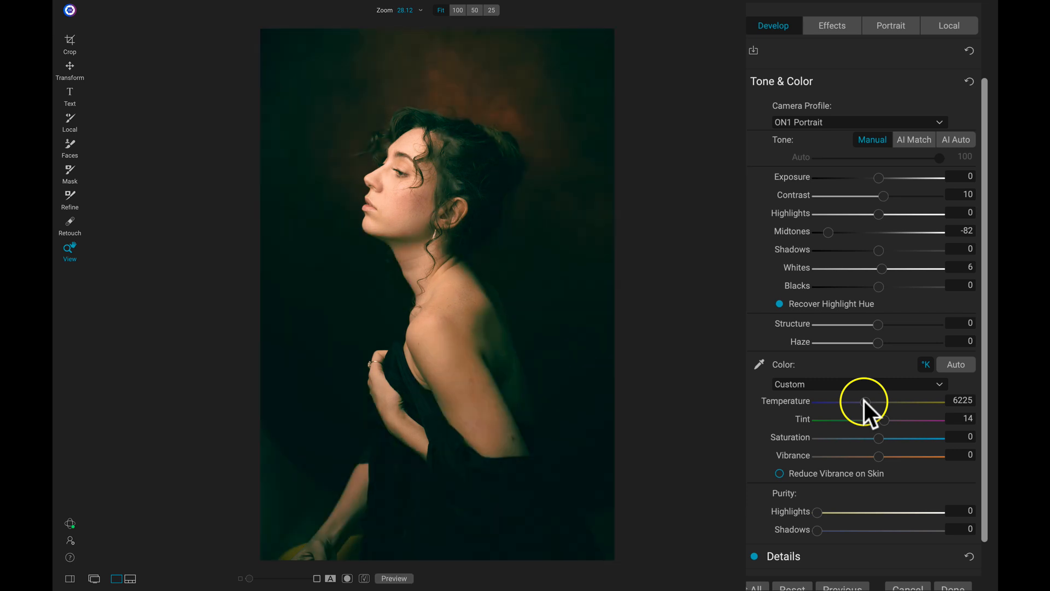
Step: Reduce the overall opacity of the whole Effects filter stack to 74
scroll(864, 402, up, 3)
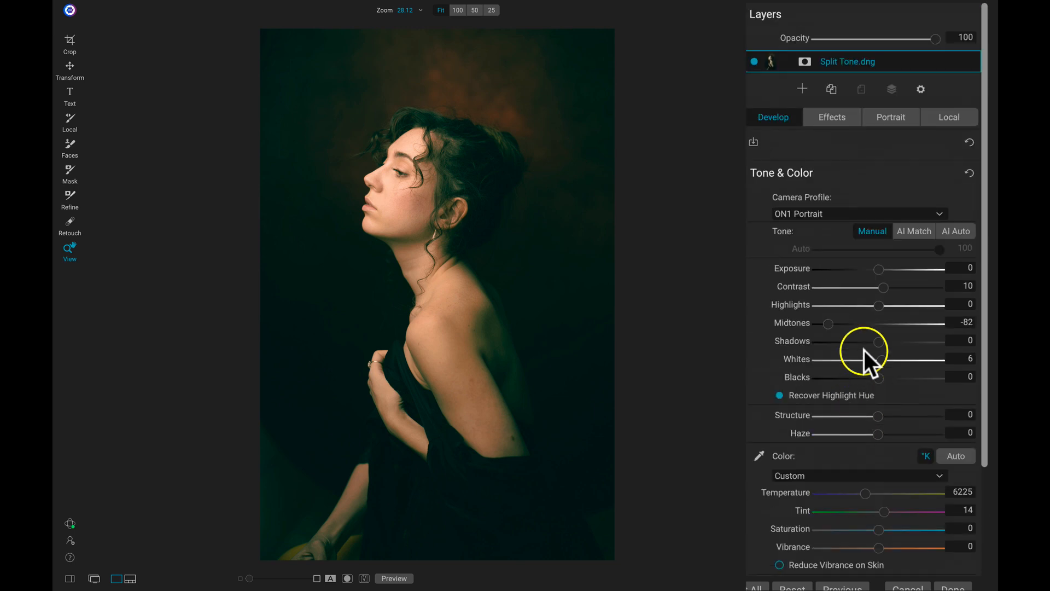
click(838, 111)
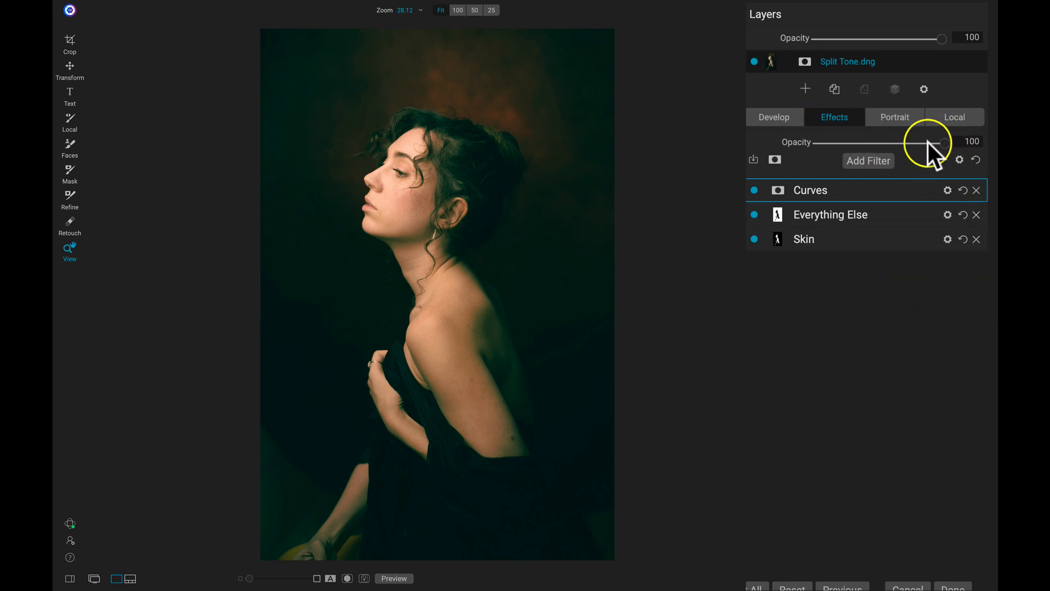
drag(943, 145, 914, 142)
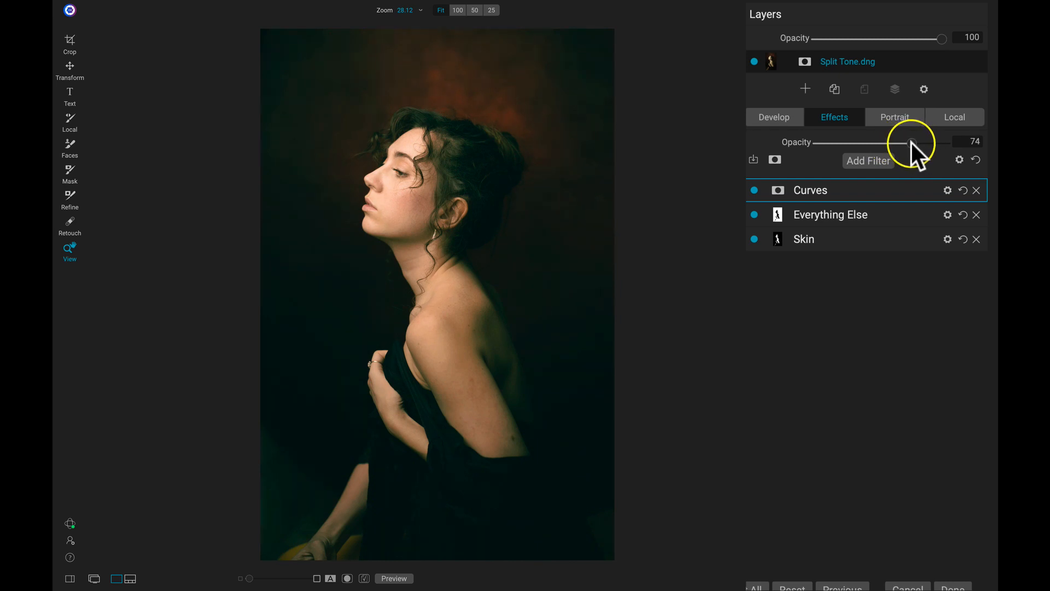